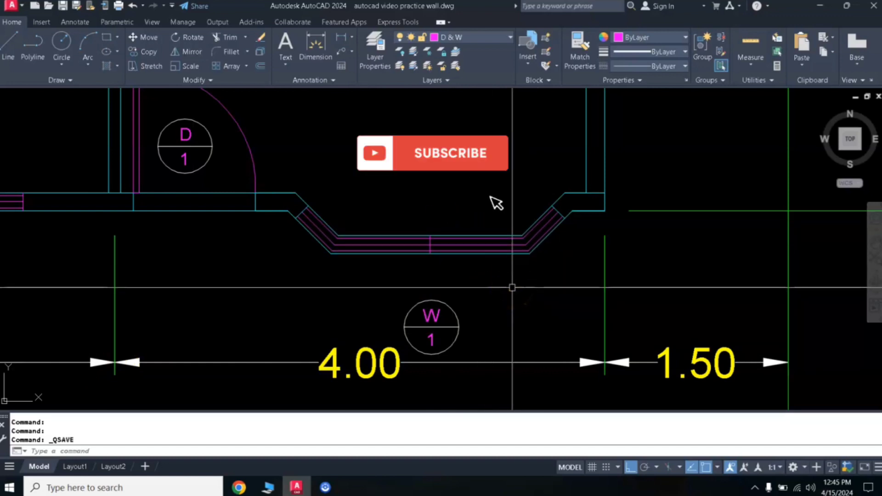
# - Examine the finished bay window W1 beside door D1 and the same wall in the plan copy without it
pyautogui.scroll(-3, 430, 202)
pyautogui.scroll(3, 431, 193)
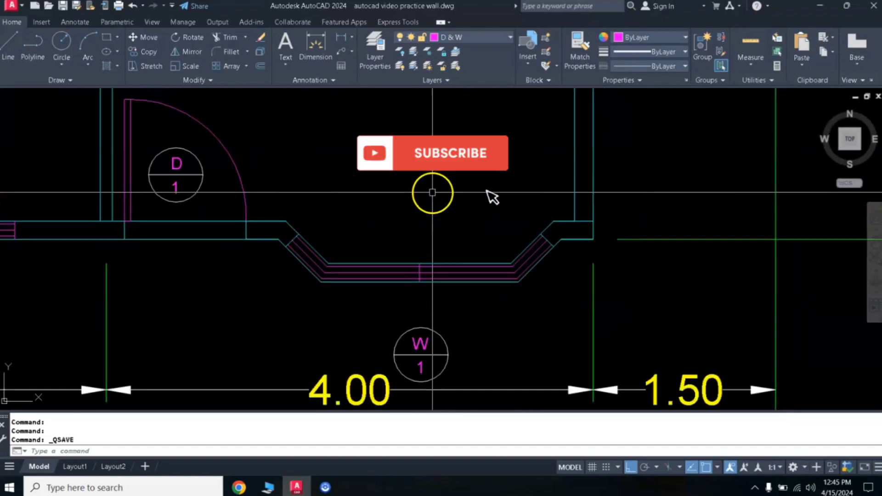
pyautogui.moveTo(388, 304); pyautogui.dragTo(400, 274, button='middle')
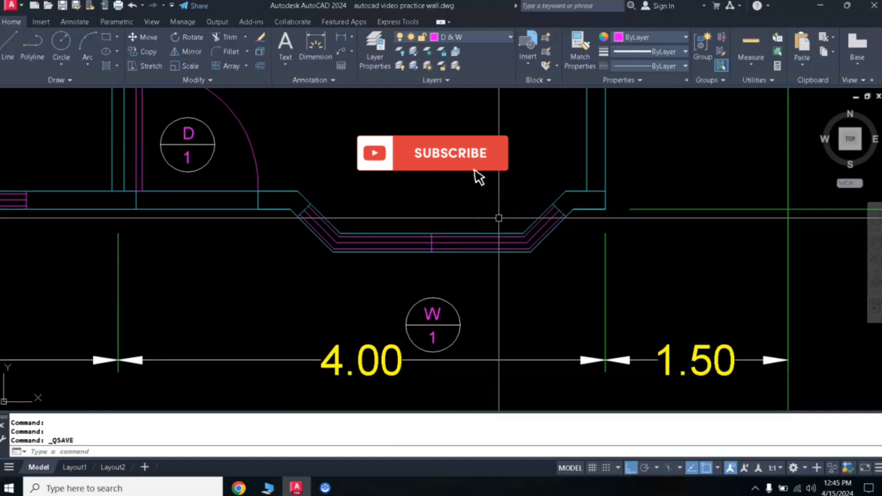
pyautogui.scroll(2, 462, 233)
pyautogui.scroll(-2, 461, 227)
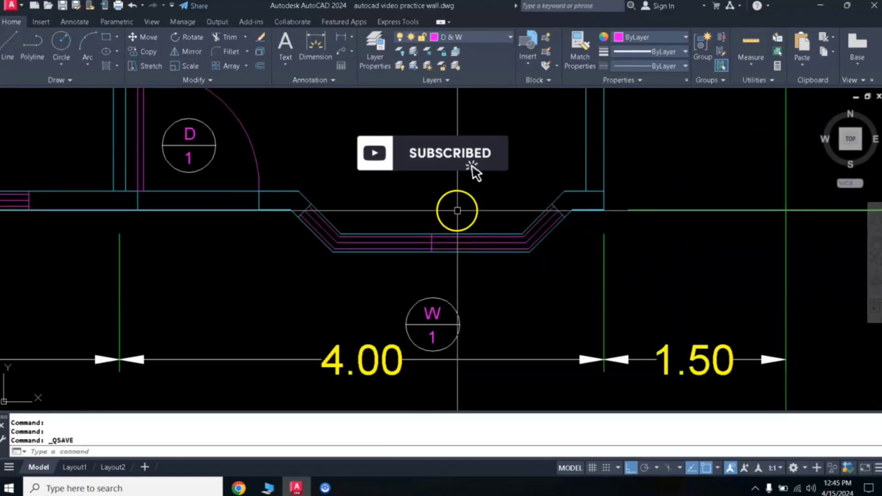
pyautogui.scroll(-2, 490, 226)
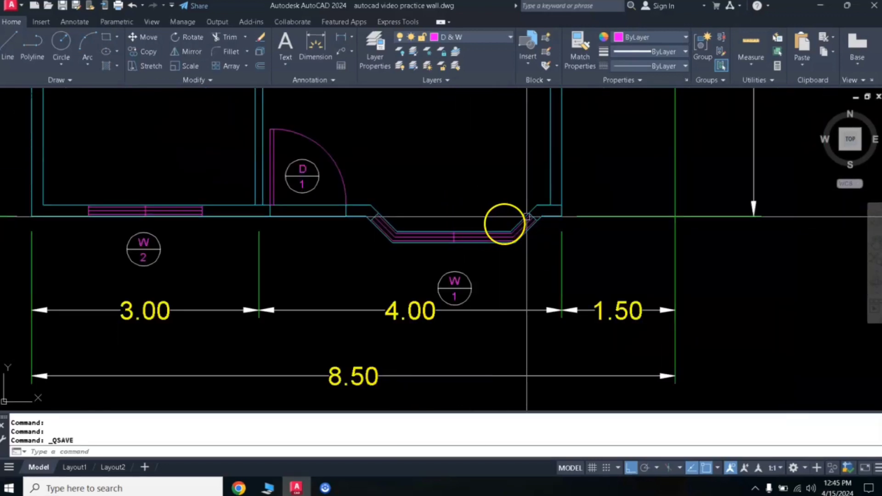
pyautogui.moveTo(553, 214); pyautogui.dragTo(310, 230, button='middle')
pyautogui.moveTo(595, 233); pyautogui.dragTo(215, 268, button='middle')
pyautogui.moveTo(552, 234)
pyautogui.mouseDown(button='middle')
pyautogui.moveTo(464, 245)
pyautogui.moveTo(247, 247)
pyautogui.mouseUp(button='middle')
pyautogui.moveTo(565, 282); pyautogui.dragTo(412, 287, button='middle')
pyautogui.scroll(2, 644, 312)
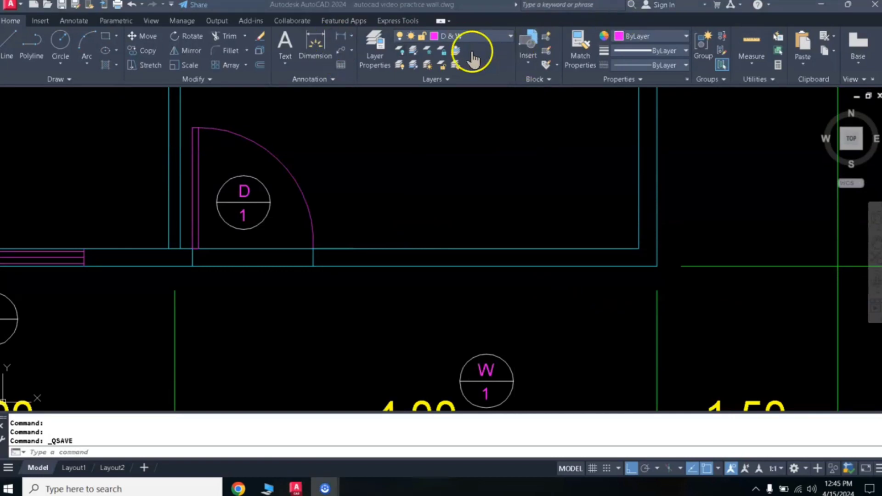
# - On the wall layer, draw a line along the outer wall face from the corner to door D1's jamb, plus a cross line at its midpoint
pyautogui.click(475, 38)
pyautogui.click(486, 45)
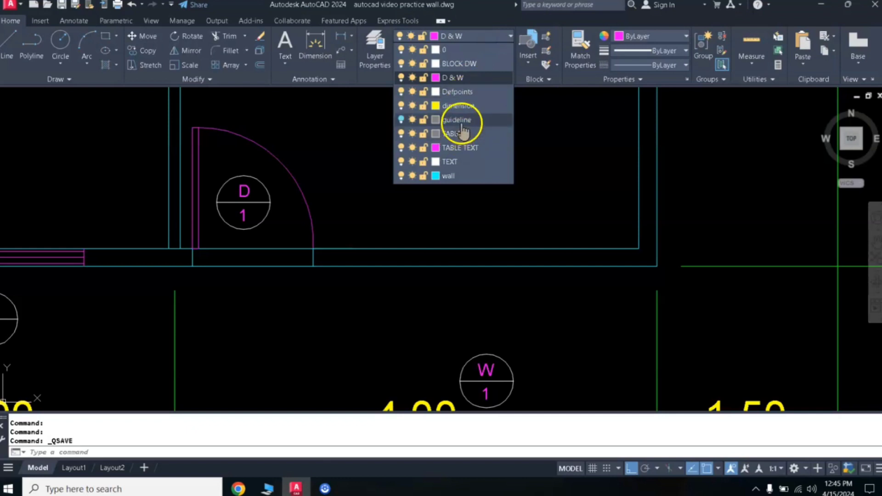
pyautogui.click(473, 177)
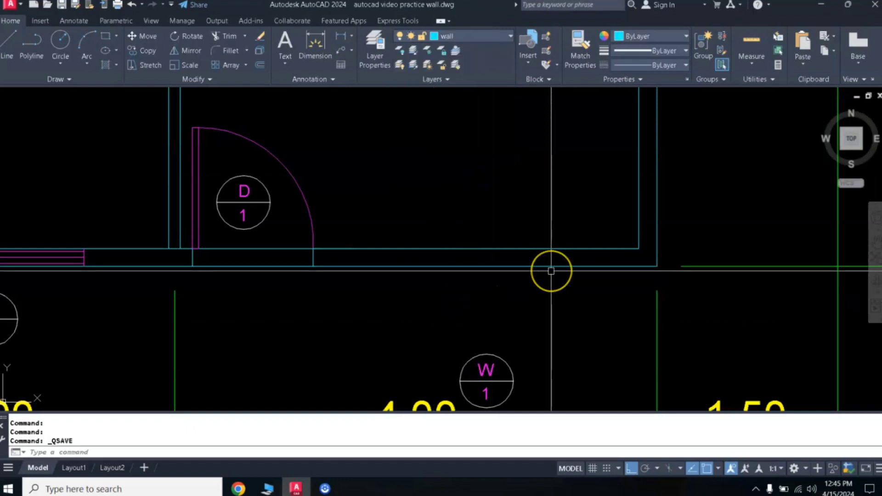
pyautogui.write('L')
pyautogui.press('Return')
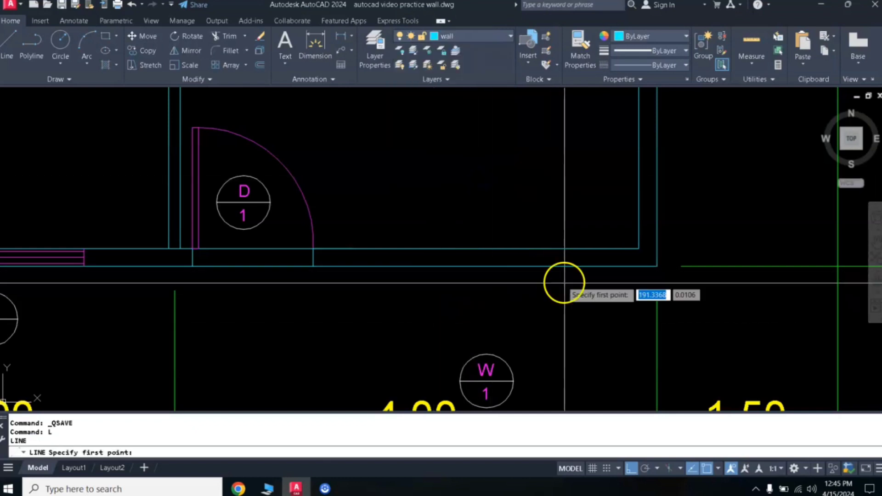
pyautogui.click(657, 268)
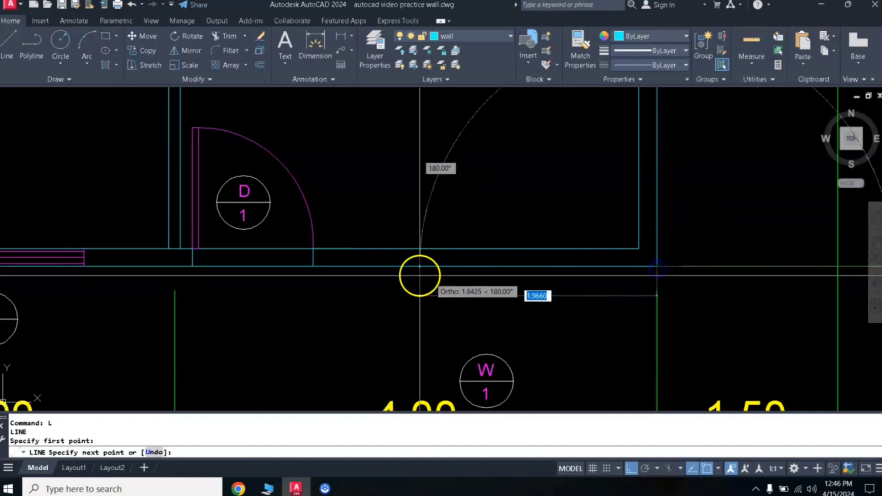
pyautogui.click(314, 266)
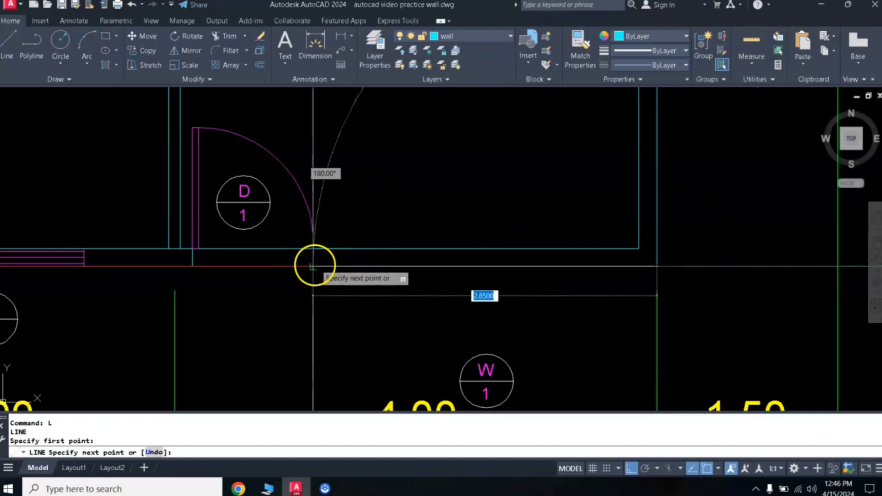
pyautogui.click(485, 266)
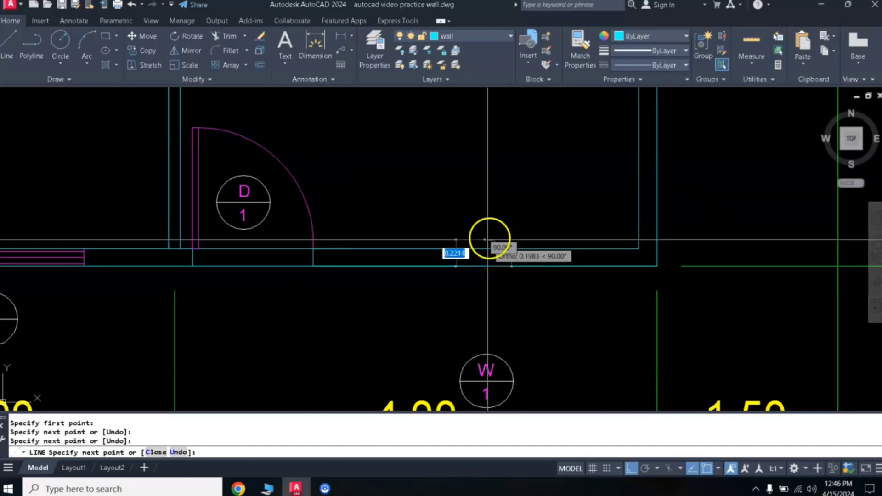
pyautogui.click(486, 250)
pyautogui.press('Return')
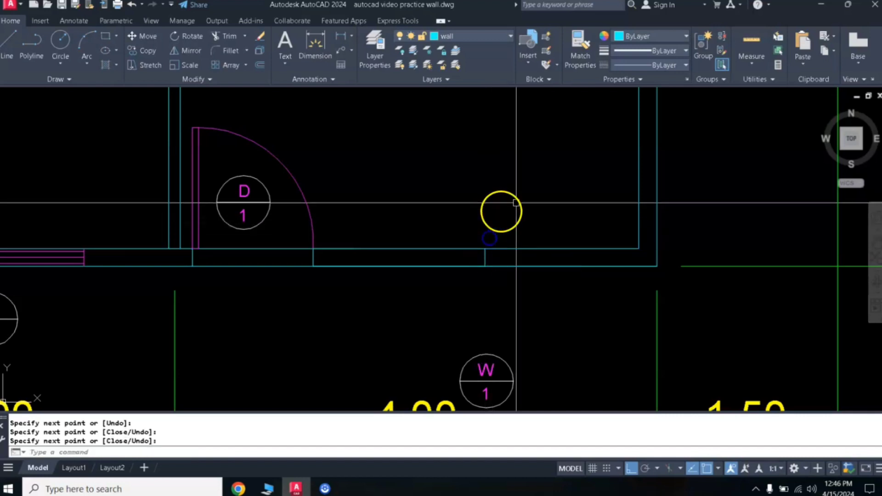
# - Offset the midpoint cross line by 1.1 to both sides to mark the window opening
pyautogui.write('o')
pyautogui.press('Return')
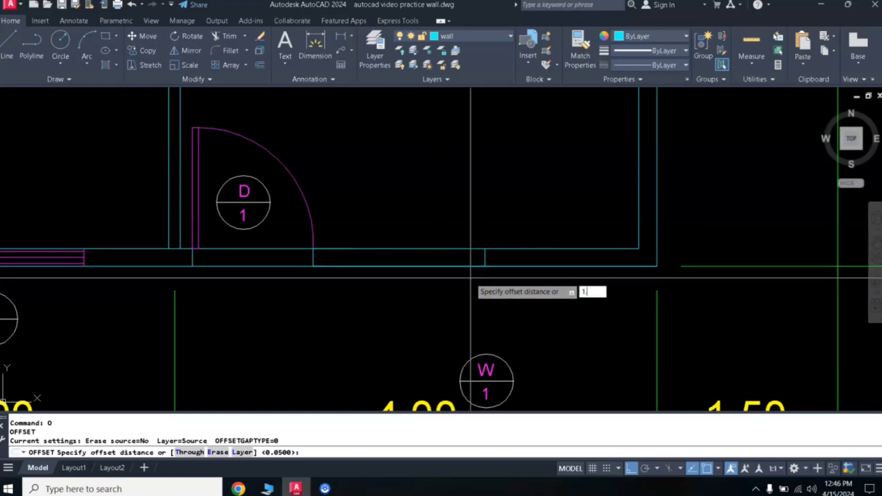
pyautogui.write('1.1')
pyautogui.press('Return')
pyautogui.click(486, 260)
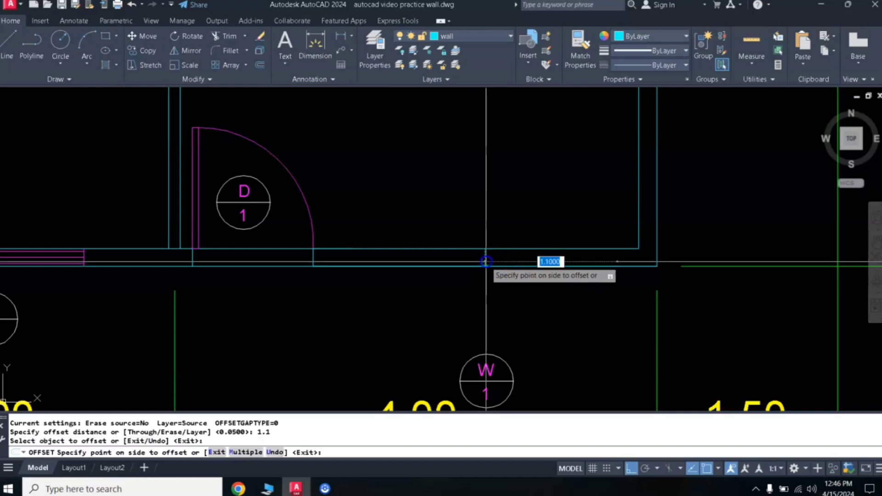
pyautogui.click(454, 259)
pyautogui.click(485, 256)
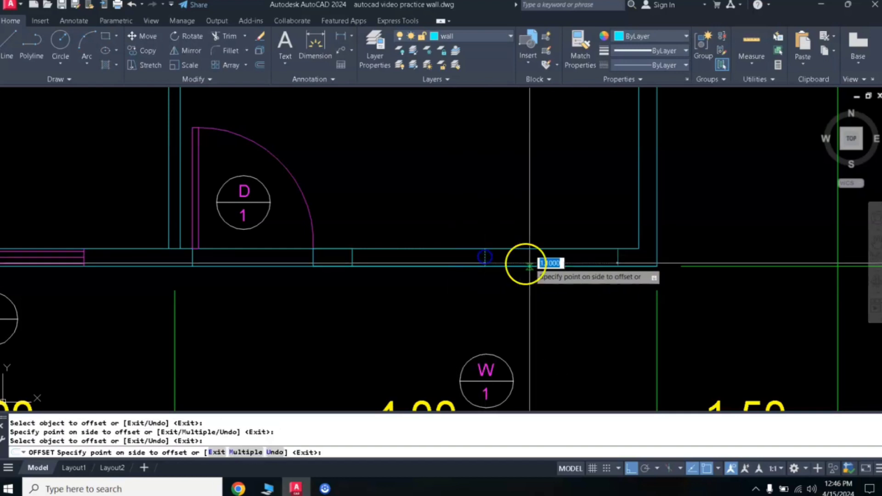
pyautogui.click(538, 263)
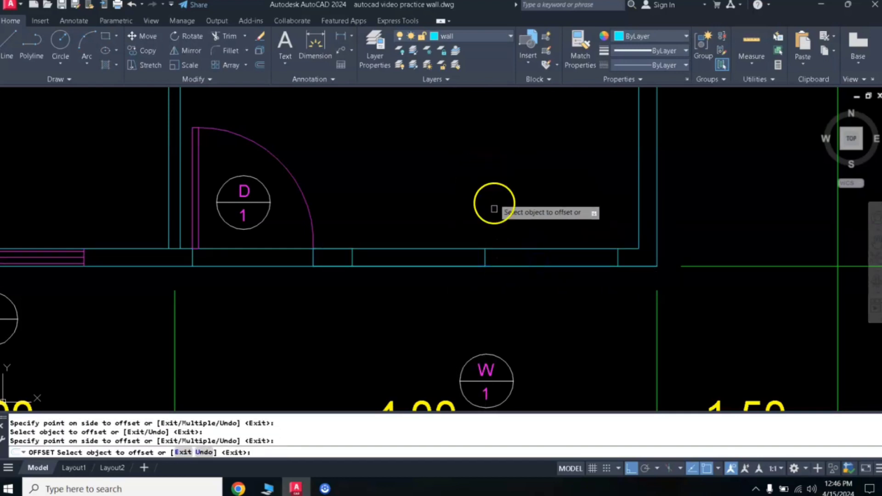
pyautogui.press('Return')
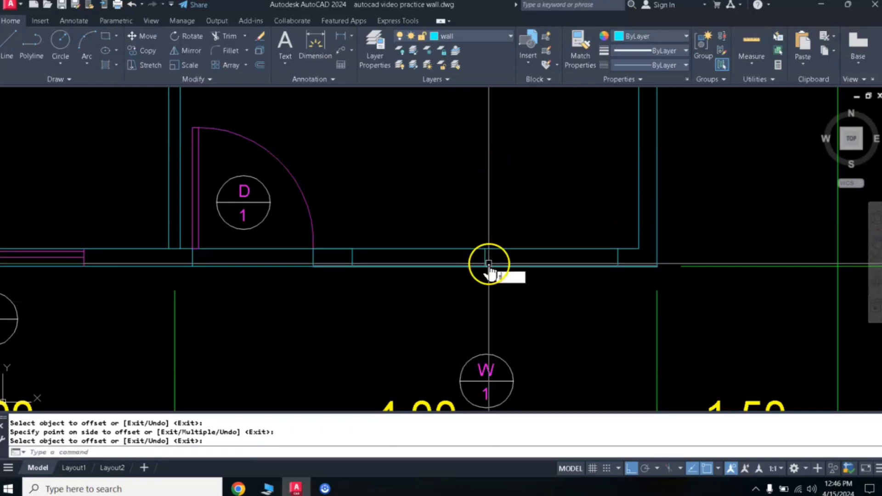
# - Trim the inner and outer wall lines between the two offset lines, keeping the centre line
pyautogui.write('TR')
pyautogui.press('Return')
pyautogui.click(453, 249)
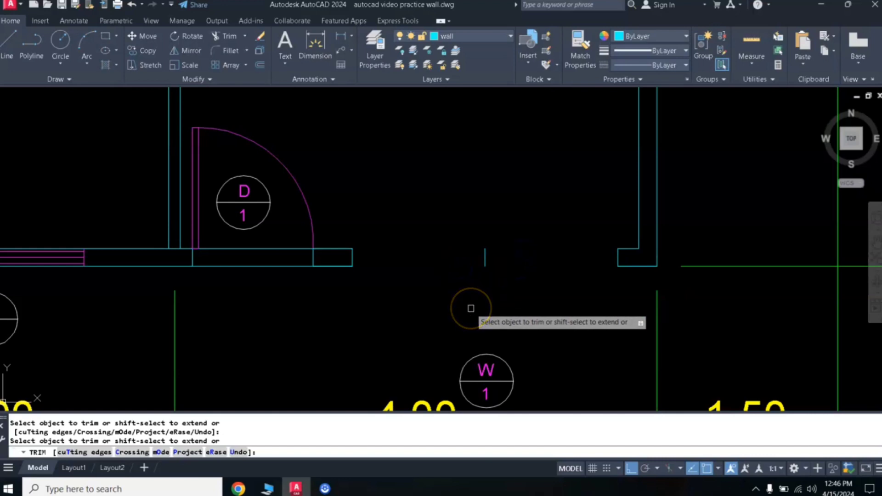
pyautogui.press('Return')
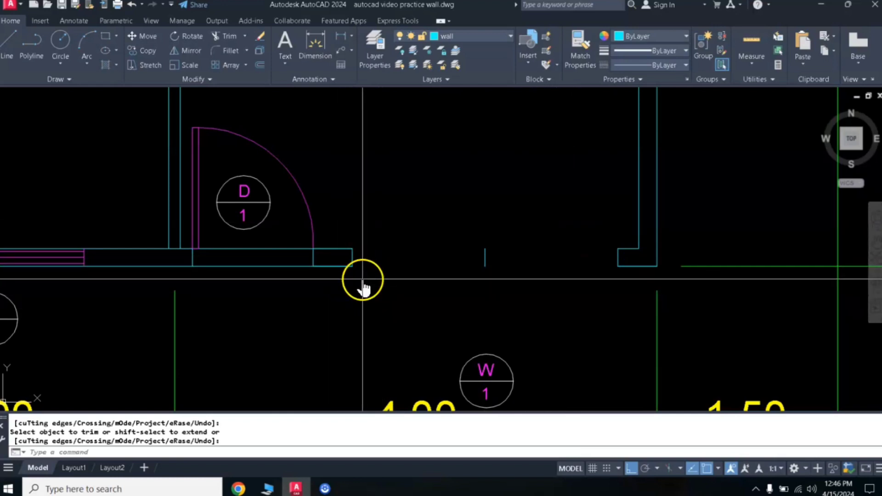
# - Draw a line of length .15 at -45° from the outer corner of the wall end beside door D1
pyautogui.write('l')
pyautogui.press('Return')
pyautogui.click(353, 266)
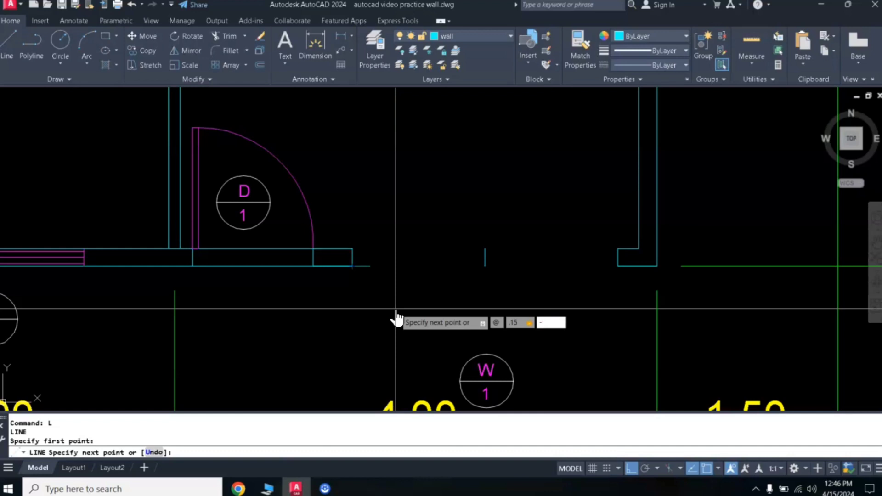
pyautogui.press('Return')
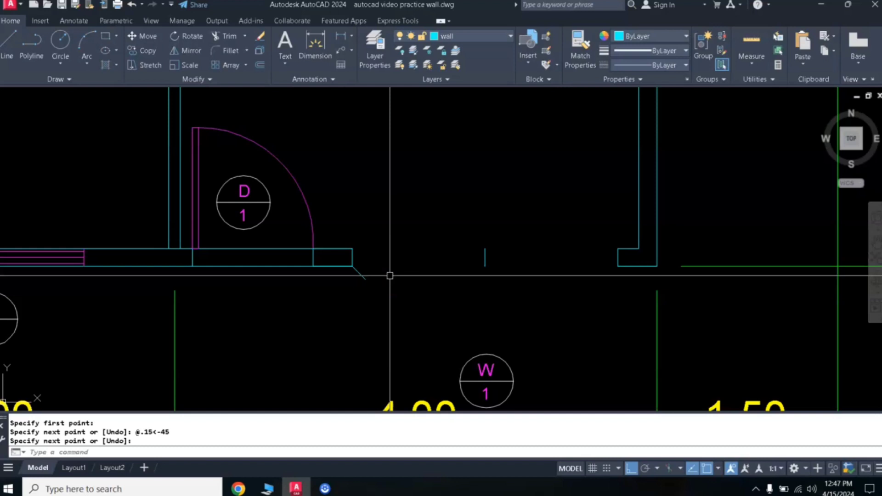
pyautogui.press('Return')
# - Offset the diagonal line by .15 towards the inside of the room
pyautogui.write('o')
pyautogui.press('Return')
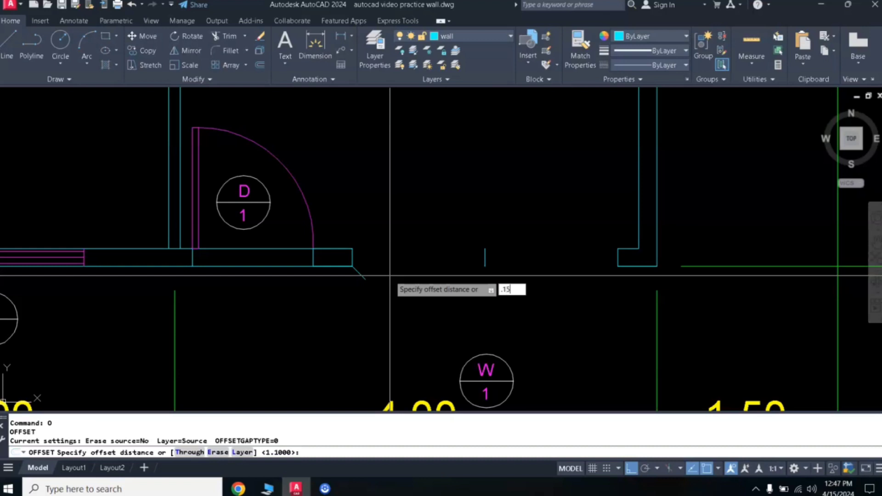
pyautogui.press('Return')
pyautogui.click(363, 278)
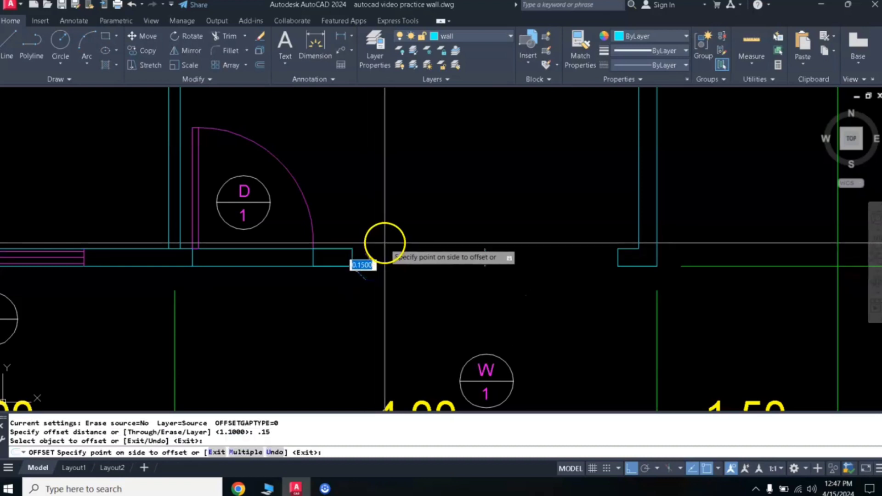
pyautogui.click(382, 245)
pyautogui.press('Return')
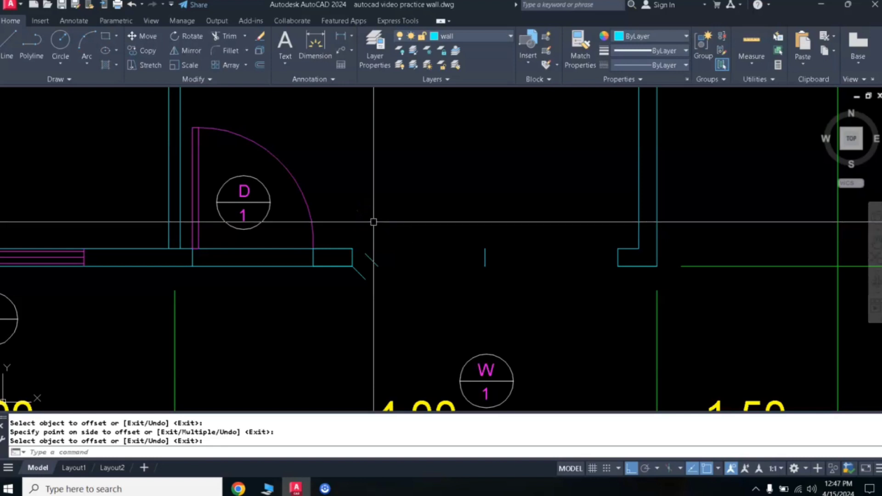
# - Fillet the inner wall line with the offset diagonal so they meet in a corner
pyautogui.write('f')
pyautogui.press('Return')
pyautogui.click(345, 249)
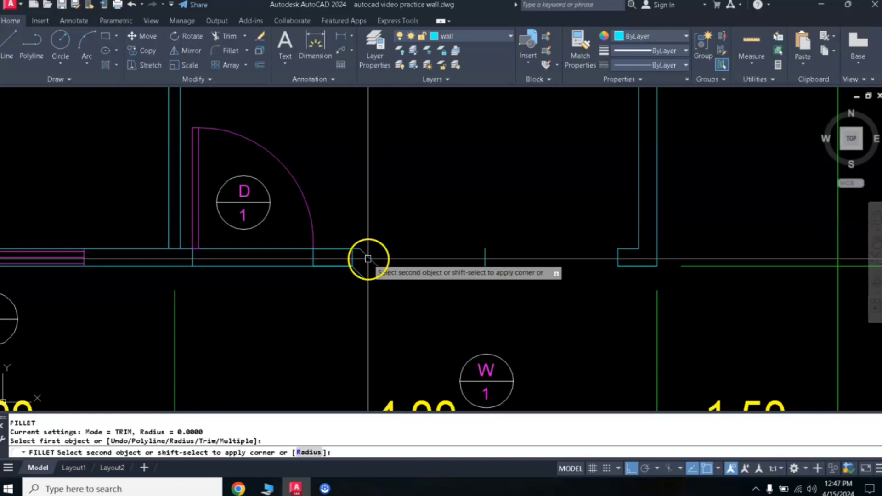
pyautogui.click(358, 257)
# - Erase the vertical line closing the wall end beside door D1
pyautogui.click(347, 259)
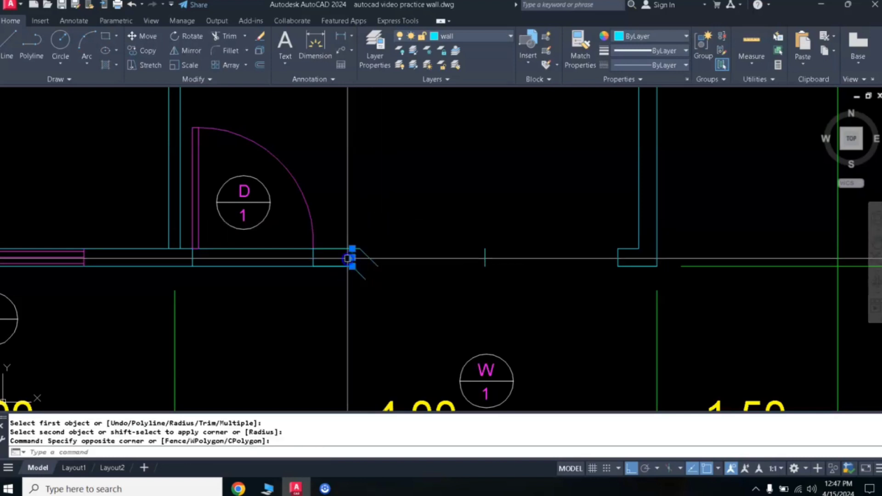
pyautogui.write('e')
pyautogui.press('Return')
# - Close the angled wall end with a line between the free ends of the two diagonals
pyautogui.scroll(2, 373, 299)
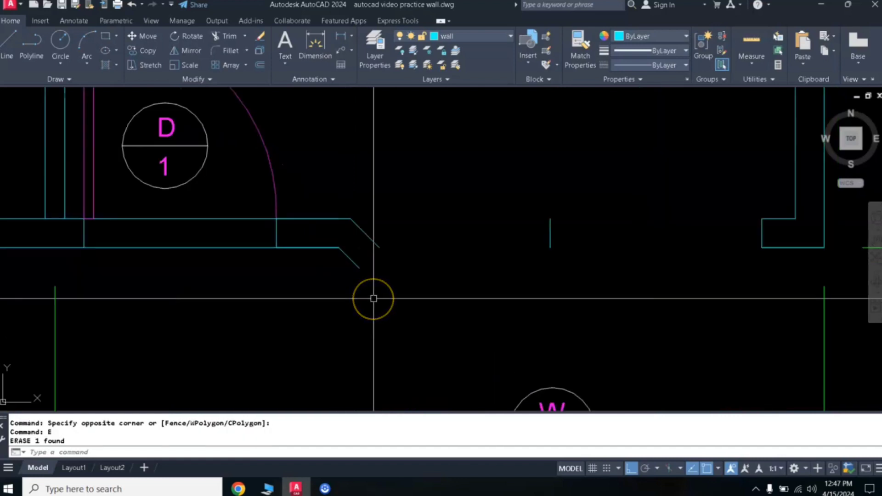
pyautogui.write('l')
pyautogui.press('Return')
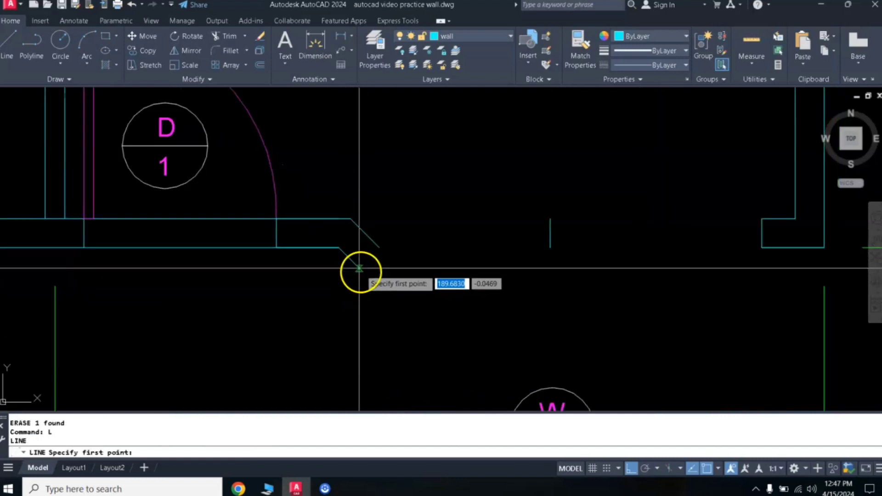
pyautogui.click(379, 248)
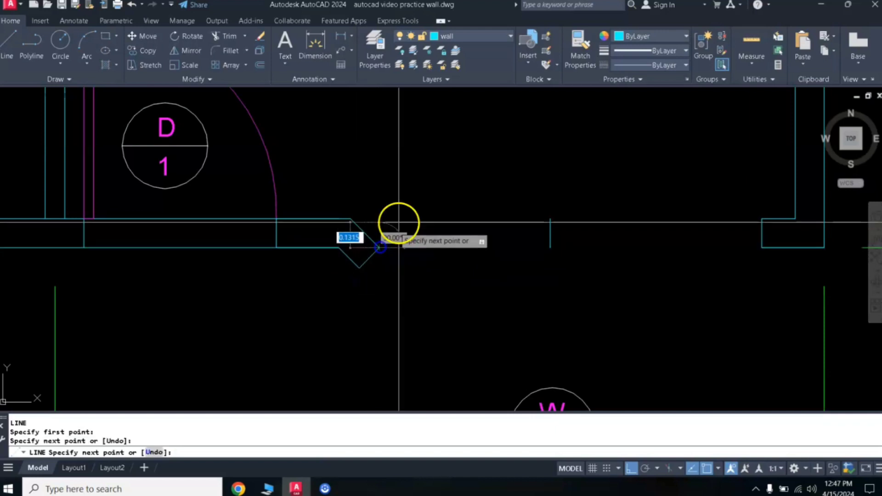
pyautogui.press('Return')
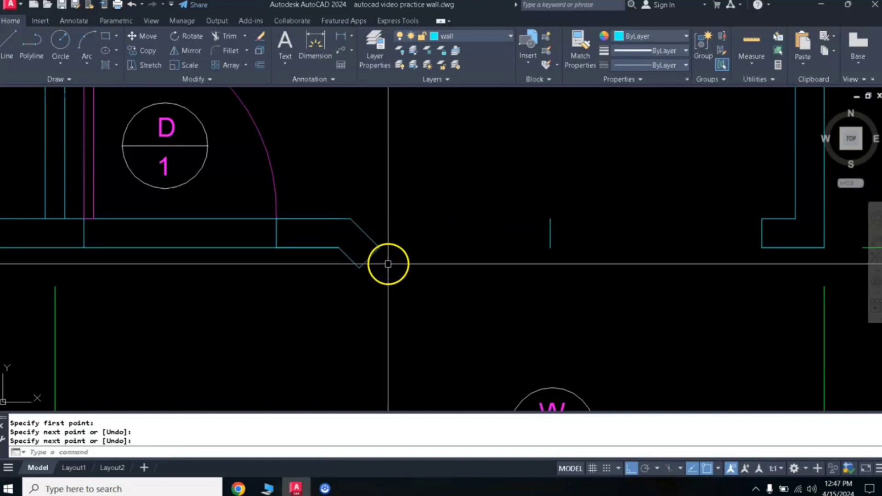
# - Mirror the three angled wall-end lines about the opening's vertical centre line, keeping the source objects
pyautogui.click(312, 186)
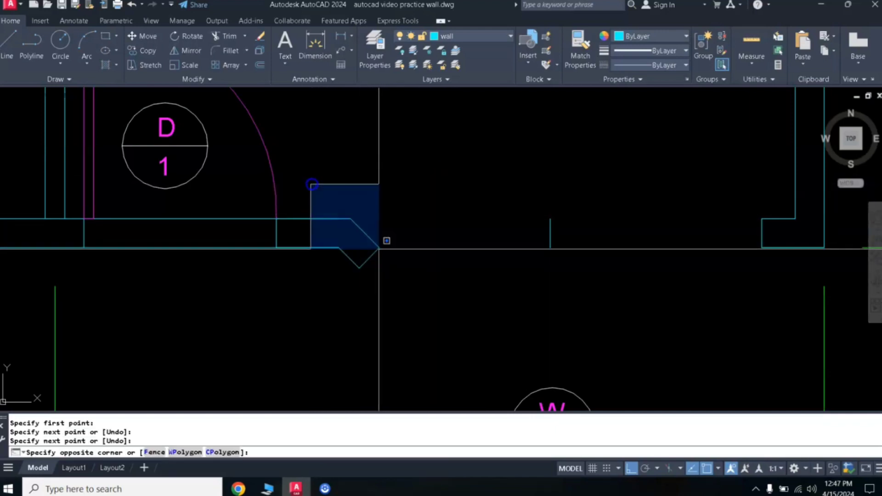
pyautogui.click(422, 289)
pyautogui.write('mi')
pyautogui.press('Return')
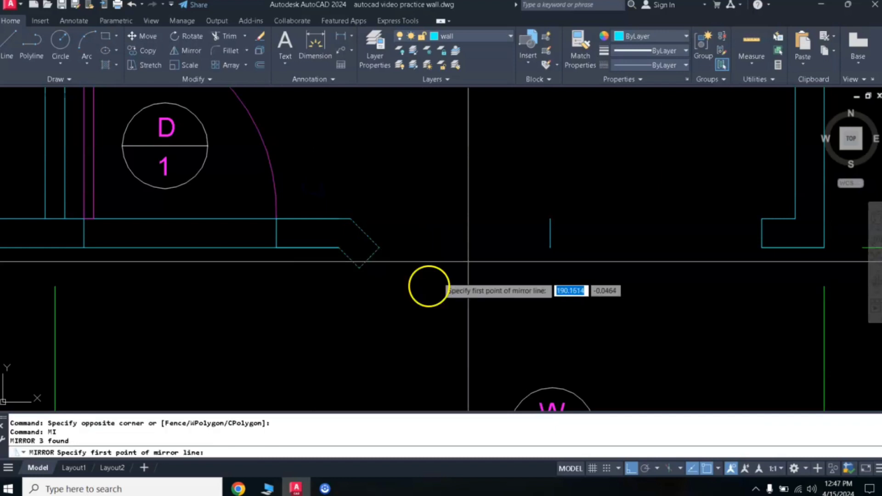
pyautogui.click(549, 218)
pyautogui.click(548, 196)
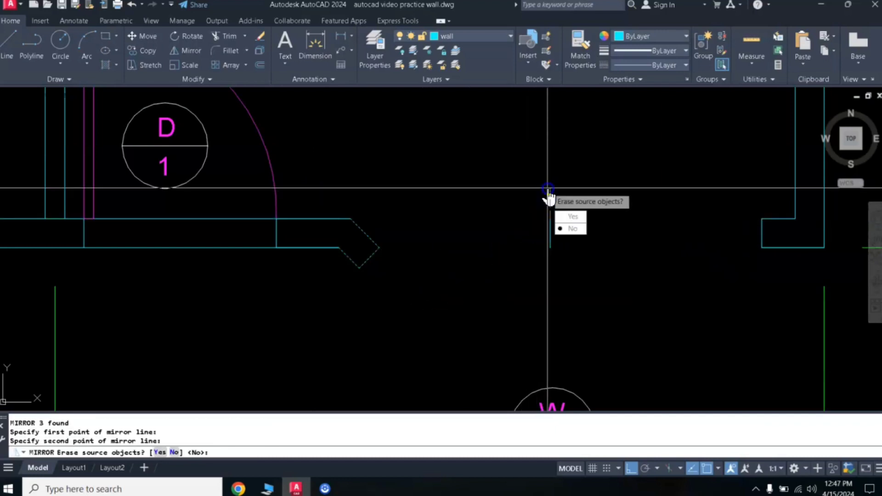
pyautogui.press('Return')
# - Erase the vertical line closing the wall end on the east side of the window opening
pyautogui.click(734, 185)
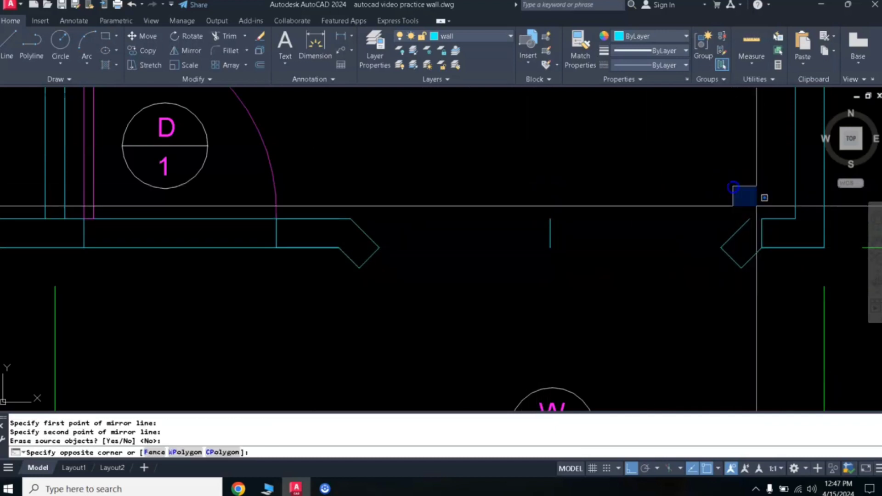
pyautogui.click(754, 236)
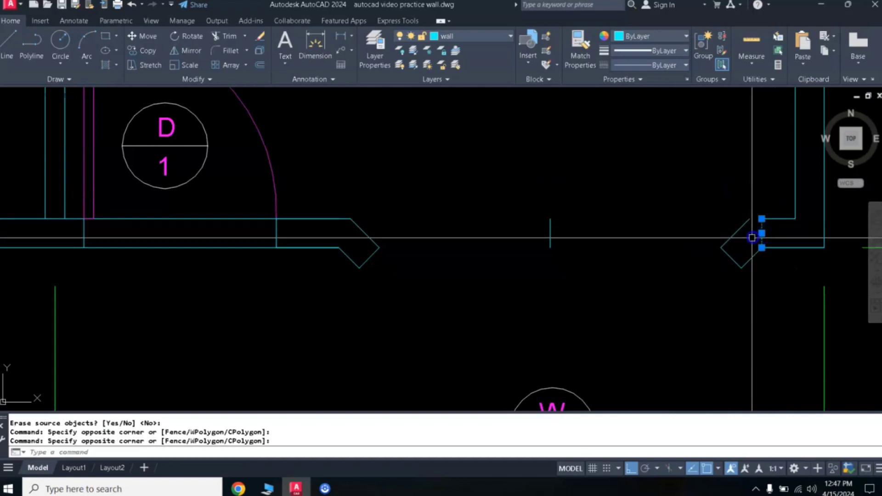
pyautogui.write('e')
pyautogui.press('Return')
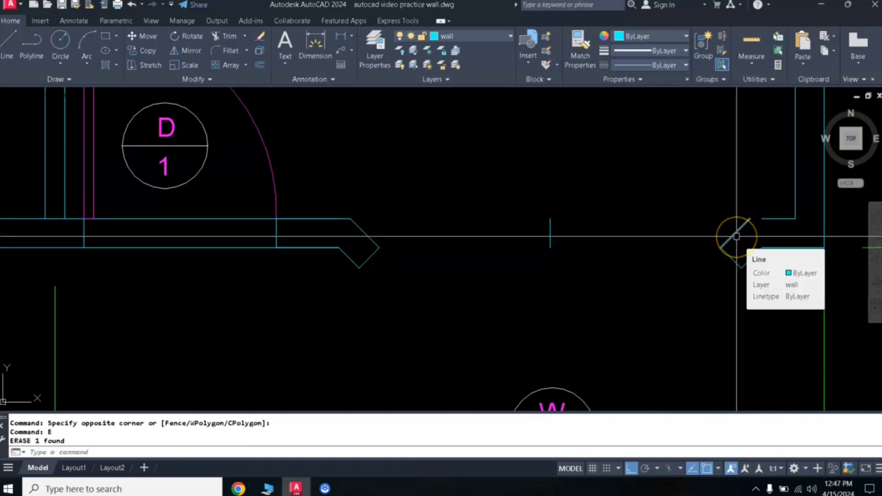
# - Fillet the mirrored upper diagonal with the inner line of the east wall end at radius 0
pyautogui.write('f')
pyautogui.press('Return')
pyautogui.click(742, 230)
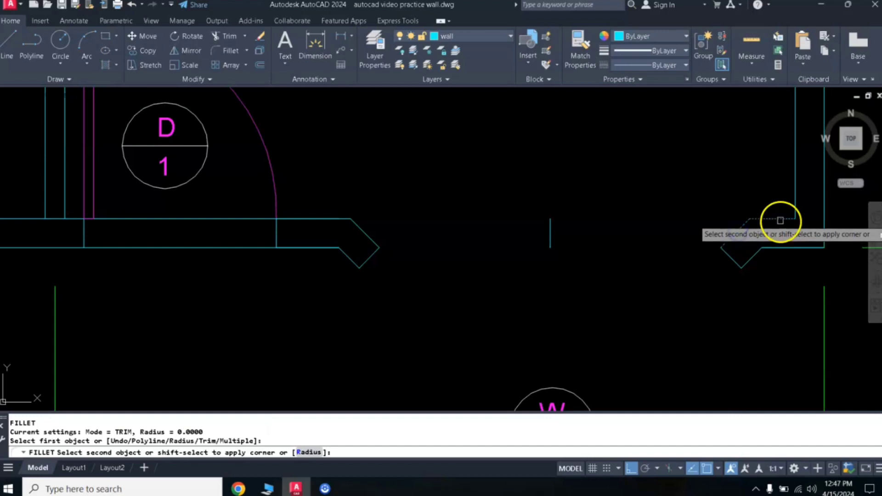
# - Offset the outer line of the short wall segment east of the opening 0.5 outward, towards the W1 tag
pyautogui.scroll(-4, 621, 295)
pyautogui.moveTo(621, 295); pyautogui.dragTo(508, 229, button='middle')
pyautogui.scroll(3, 508, 229)
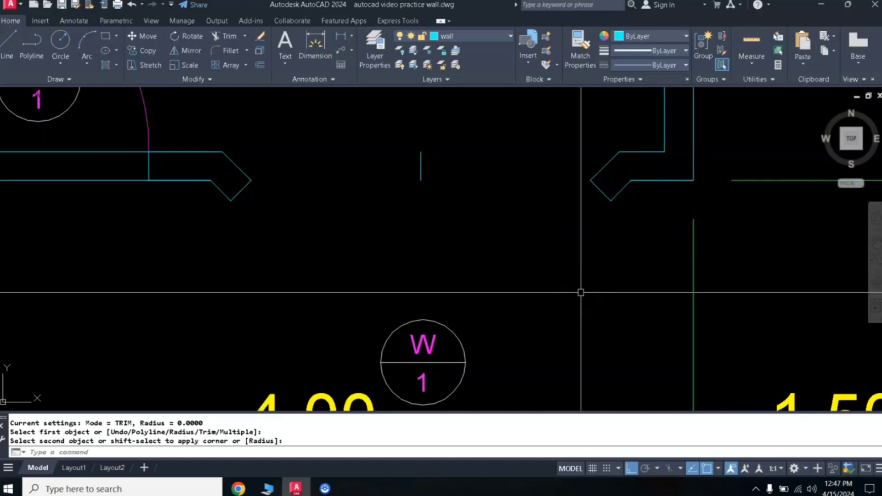
pyautogui.press('Return')
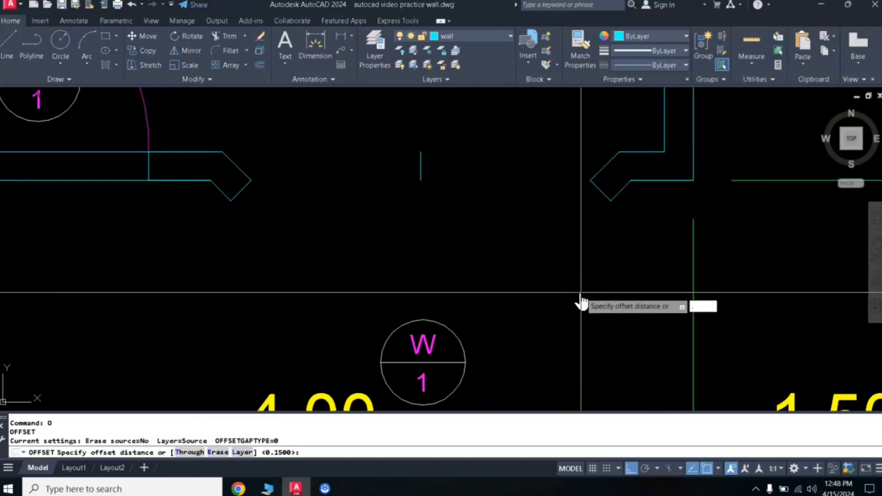
pyautogui.write('.5')
pyautogui.press('Return')
pyautogui.click(652, 181)
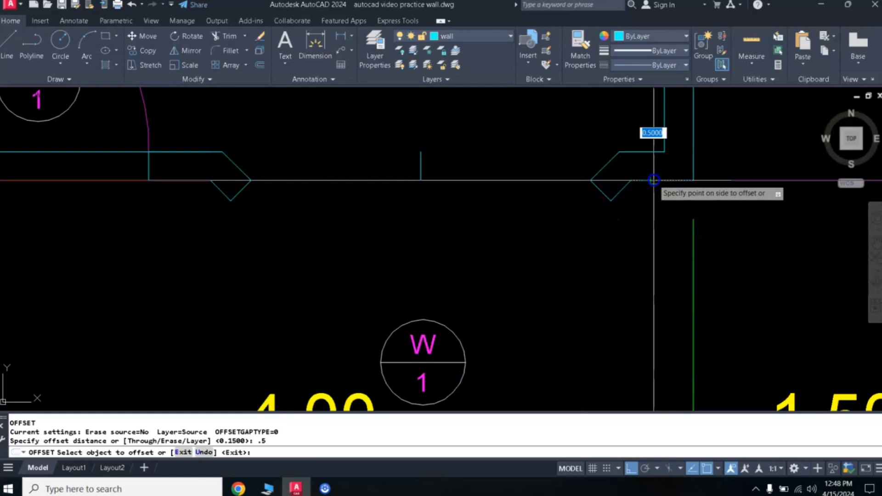
pyautogui.click(648, 252)
pyautogui.press('Return')
# - Stretch the offset line westward across the full opening and lengthen the short vertical centre line down to meet it
pyautogui.click(648, 277)
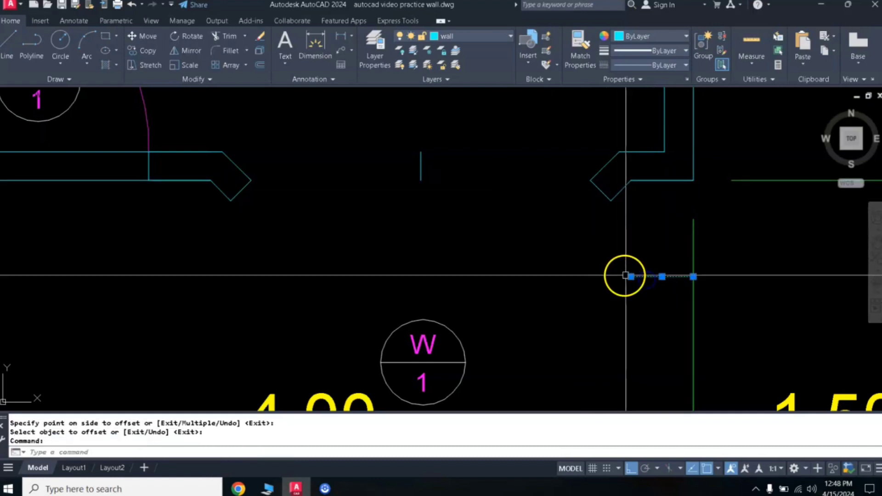
pyautogui.click(631, 276)
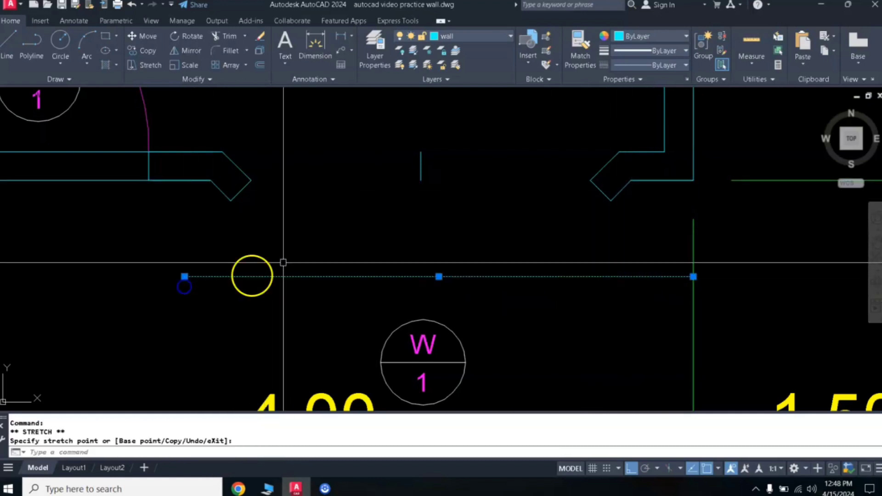
pyautogui.click(420, 169)
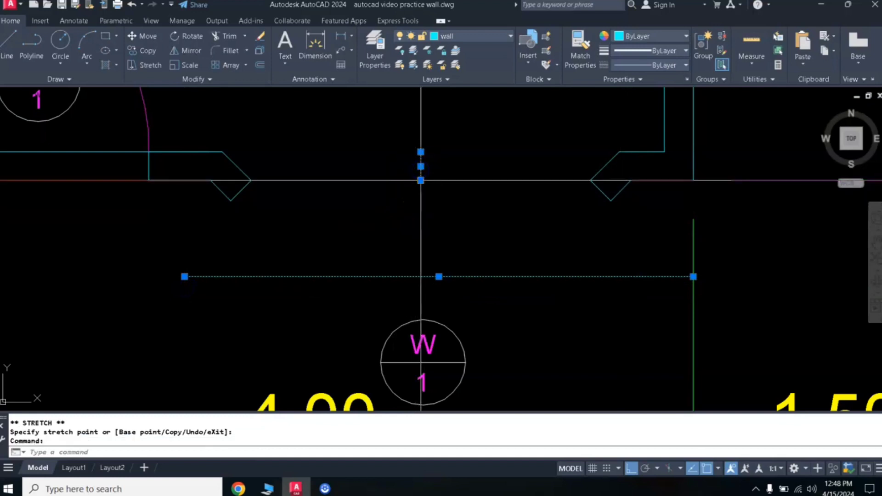
pyautogui.click(420, 181)
pyautogui.click(421, 276)
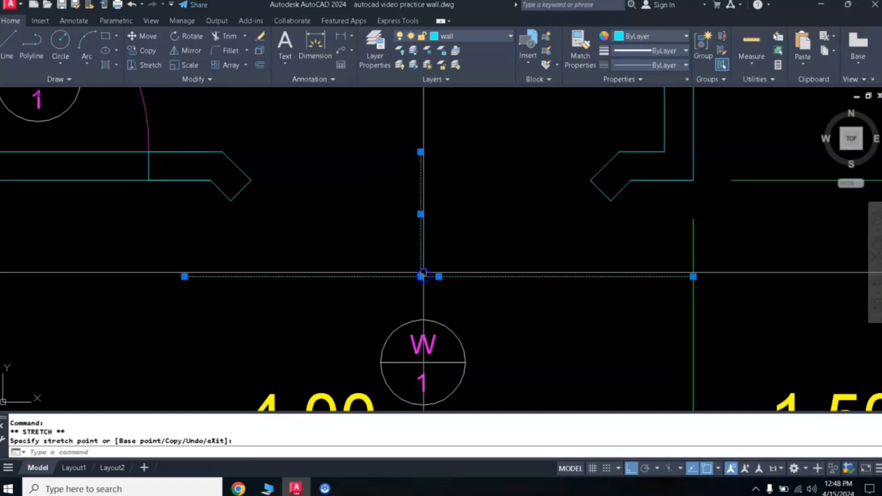
pyautogui.press('Escape')
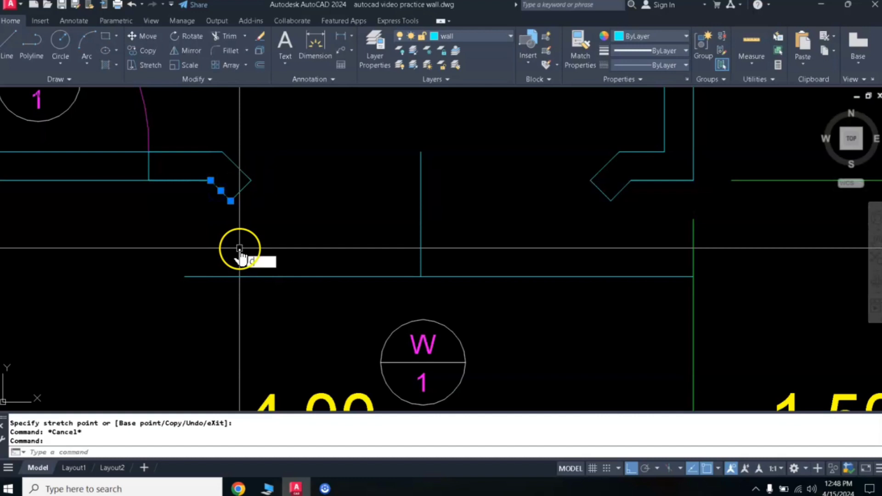
# - Copy the outer diagonal of the west wall end from its upper endpoint to its lower endpoint
pyautogui.write('co')
pyautogui.press('Return')
pyautogui.click(211, 181)
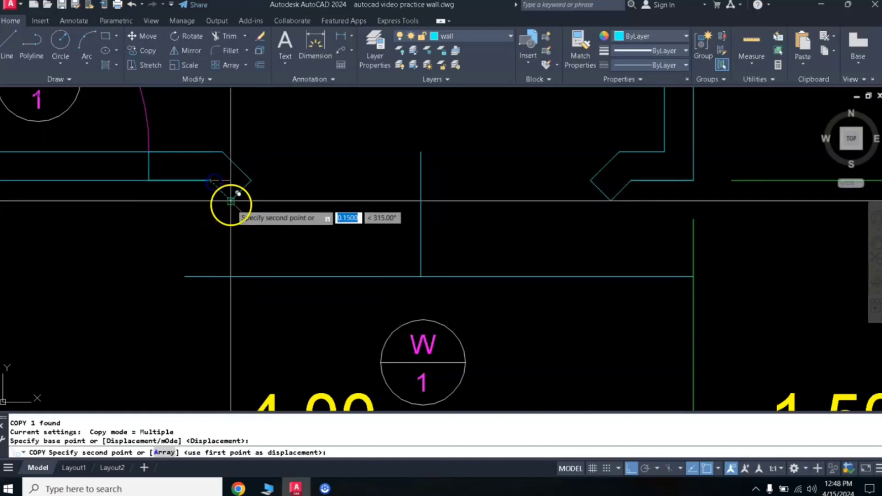
pyautogui.click(231, 201)
pyautogui.press('Return')
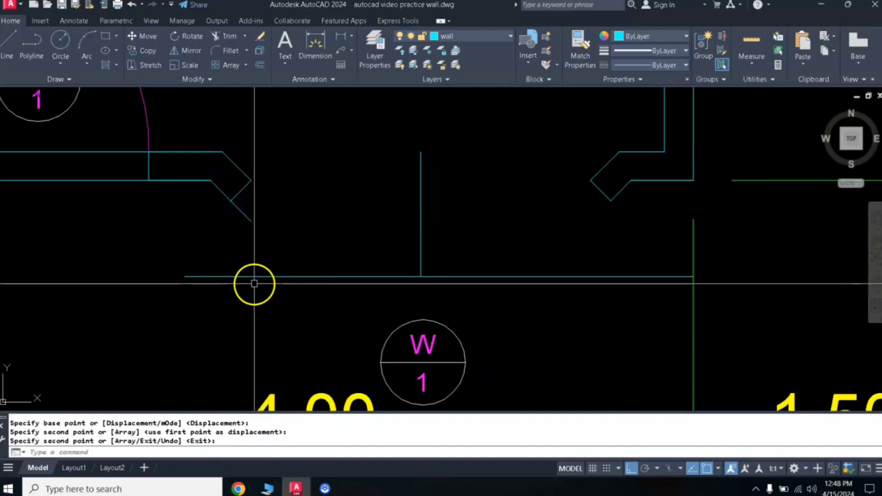
# - Fillet the copied diagonal with the long horizontal bay line so they meet in a sharp corner
pyautogui.write('f')
pyautogui.press('Return')
pyautogui.click(241, 211)
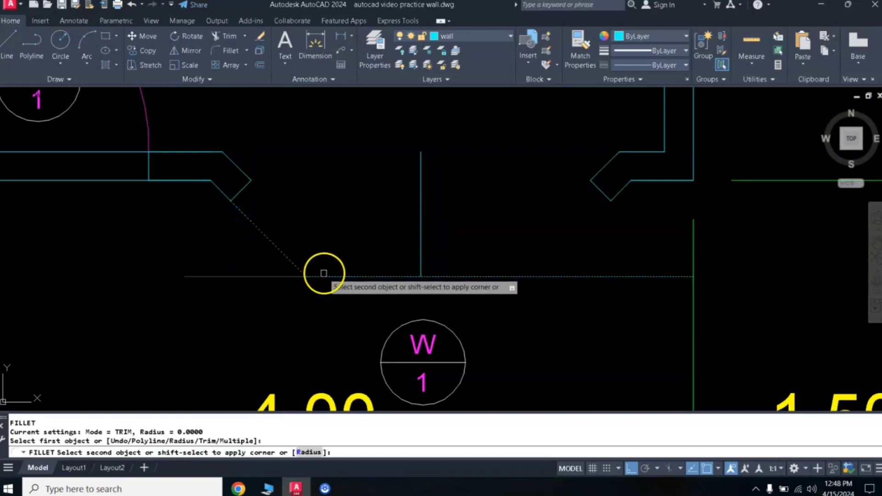
pyautogui.click(324, 274)
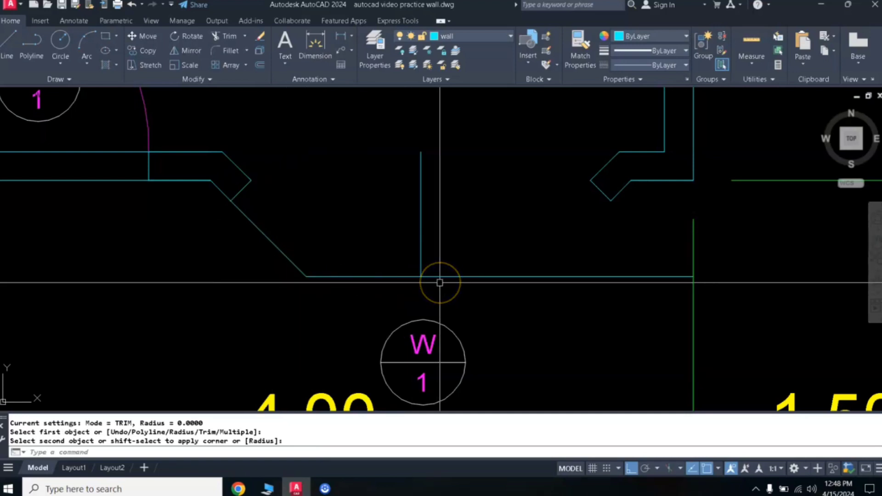
# - Trim the part of the horizontal bay line that lies east of the vertical centre line
pyautogui.write('tr')
pyautogui.press('Return')
pyautogui.press('Return')
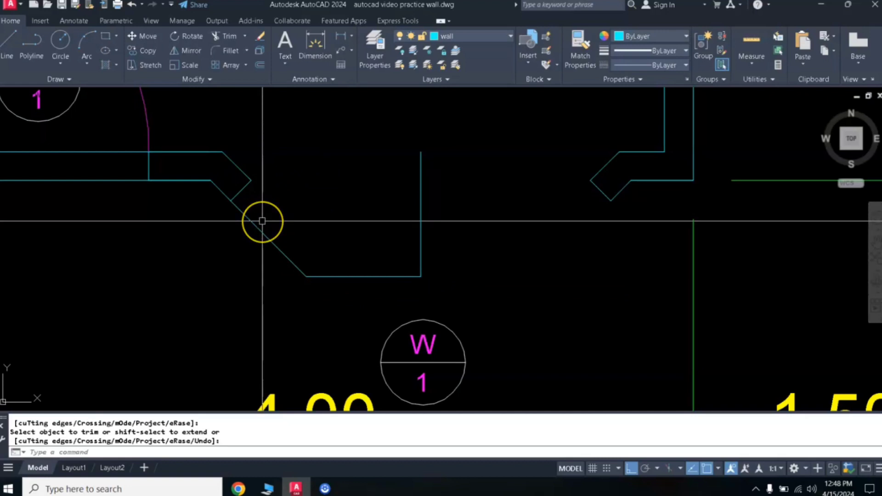
# - Copy the bay's outer diagonal from the wall end's outer corner to its inner corner
pyautogui.write('co')
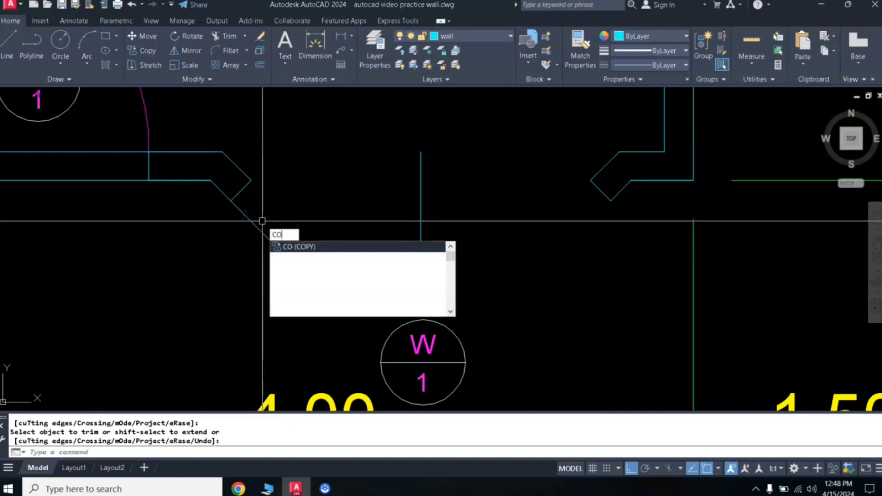
pyautogui.press('Return')
pyautogui.press('Return')
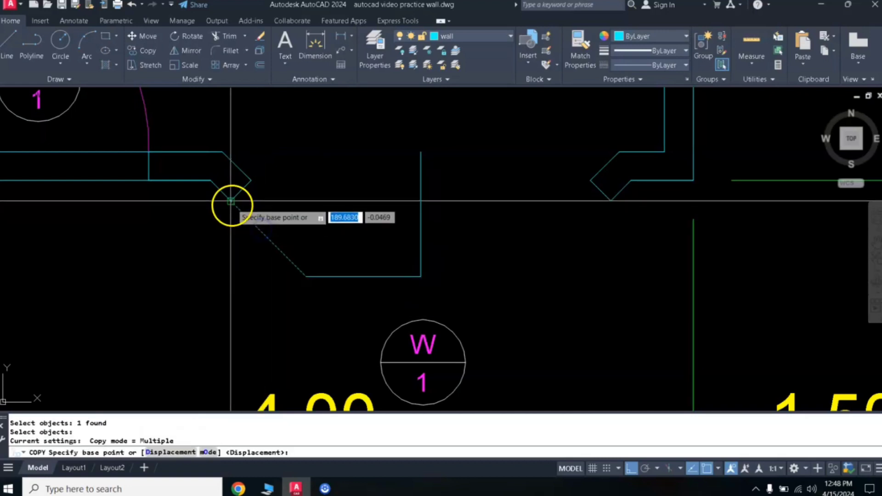
pyautogui.click(230, 201)
pyautogui.click(251, 179)
pyautogui.press('Return')
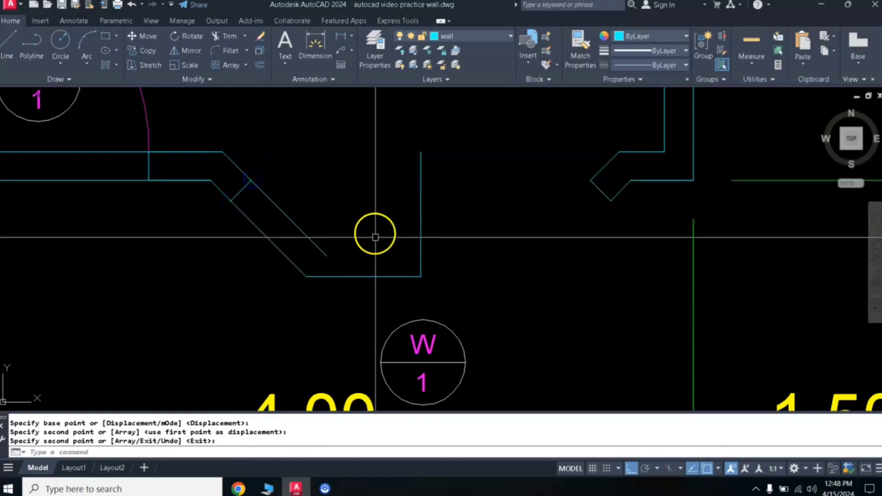
# - Offset the bay's horizontal outer line 0.15 towards the room
pyautogui.write('o')
pyautogui.press('Return')
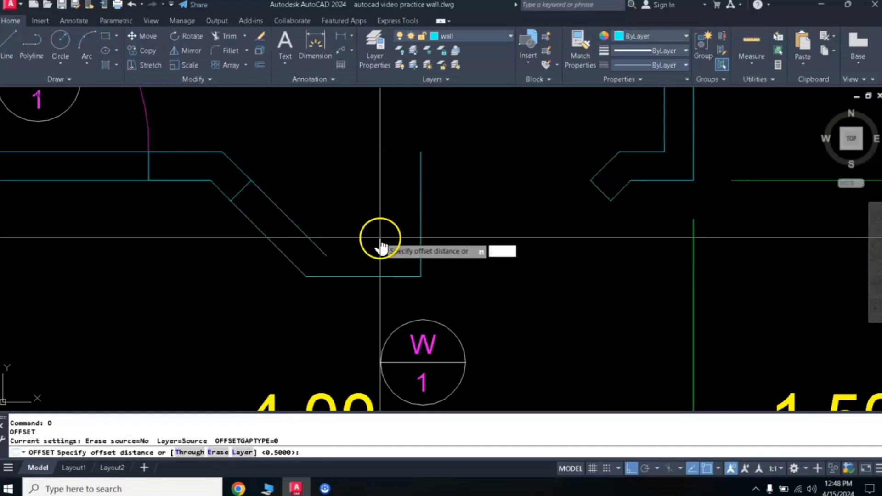
pyautogui.write('.15')
pyautogui.press('Return')
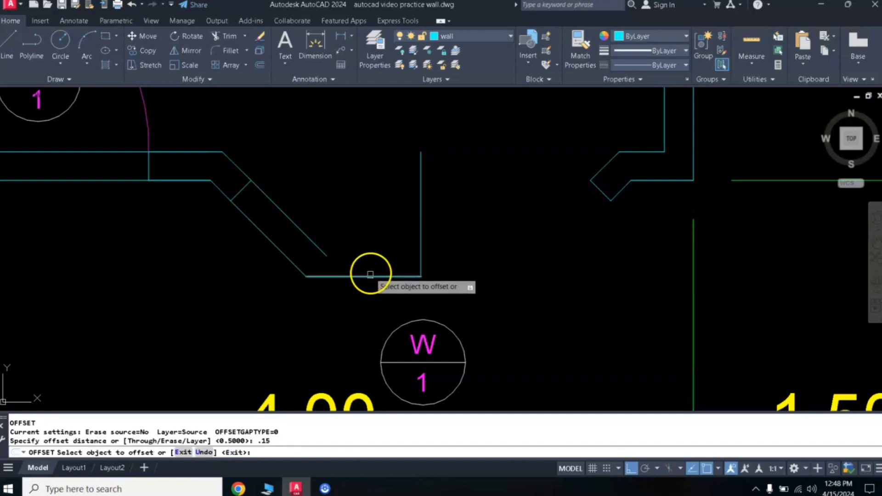
pyautogui.click(370, 276)
pyautogui.click(381, 238)
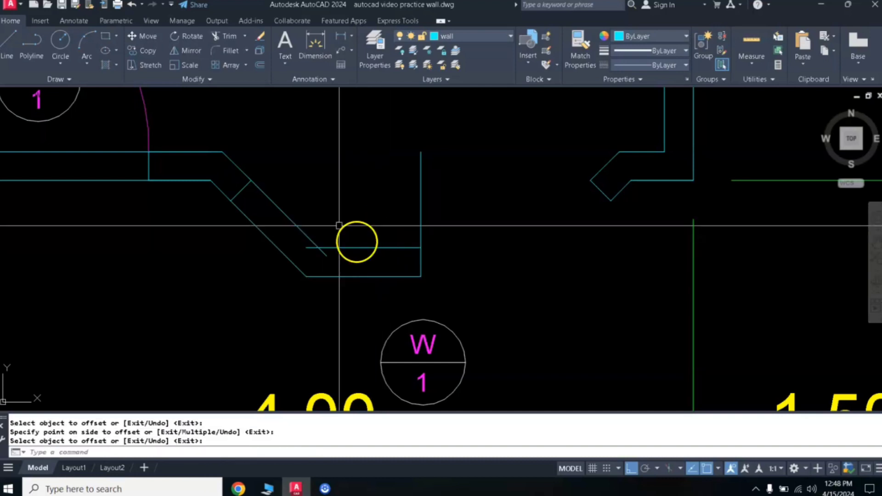
pyautogui.press('Escape')
# - Fillet the inner horizontal bay line with the inner diagonal into a sharp corner
pyautogui.write('f')
pyautogui.press('Return')
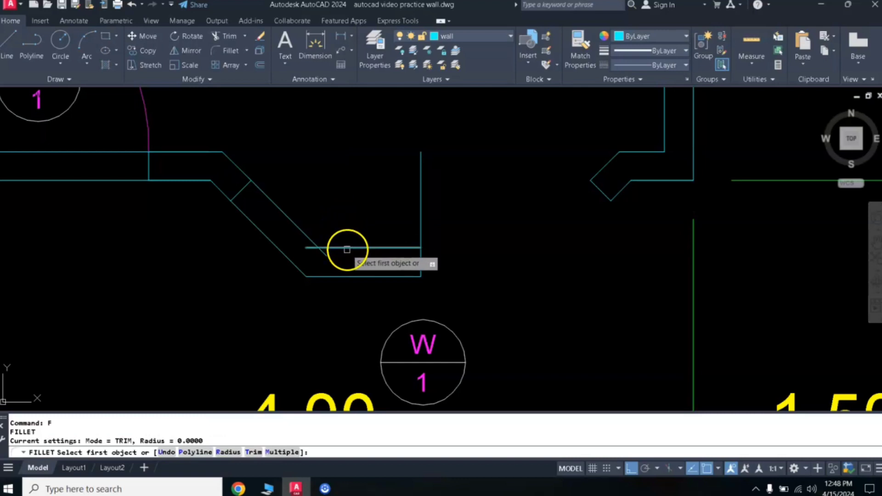
pyautogui.click(347, 250)
pyautogui.click(299, 232)
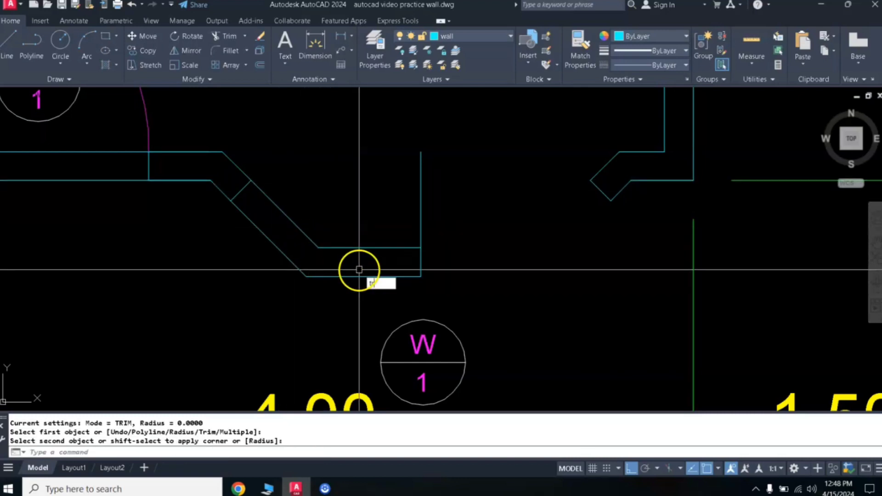
# - Trim the vertical centre line above the inner horizontal bay line
pyautogui.write('tr')
pyautogui.press('Return')
pyautogui.press('Return')
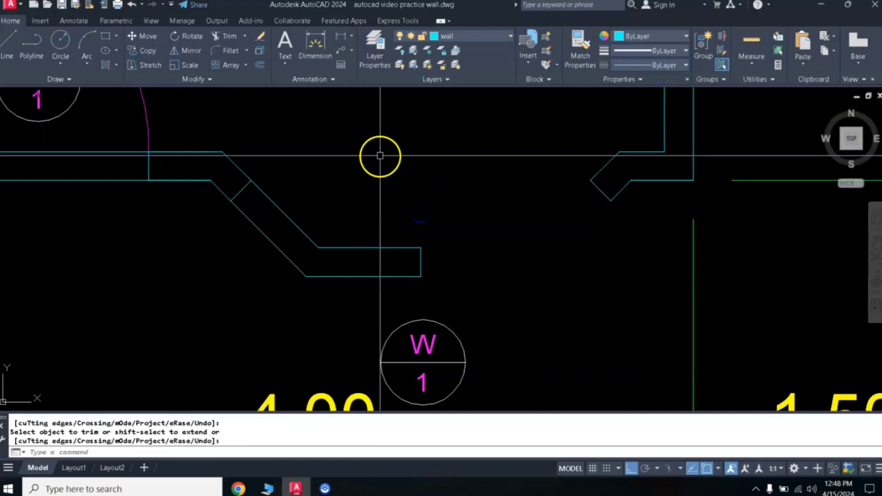
# - On layer D & W, draw a horizontal line westward from the midpoint of the centre line, between the two horizontal bay lines
pyautogui.click(482, 37)
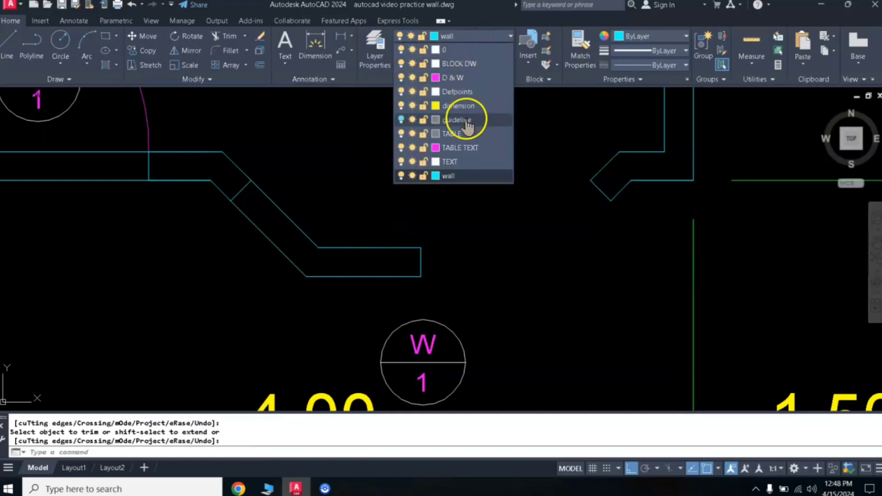
pyautogui.click(460, 79)
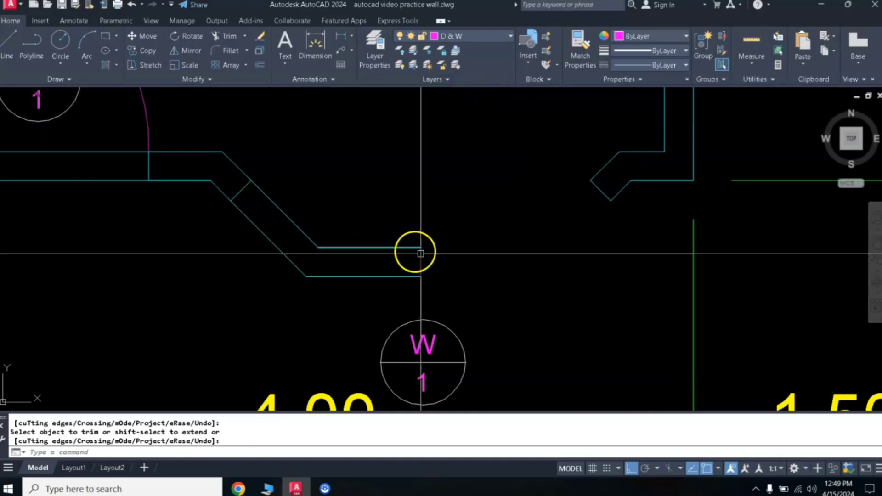
pyautogui.press('Escape')
pyautogui.write('l')
pyautogui.press('Return')
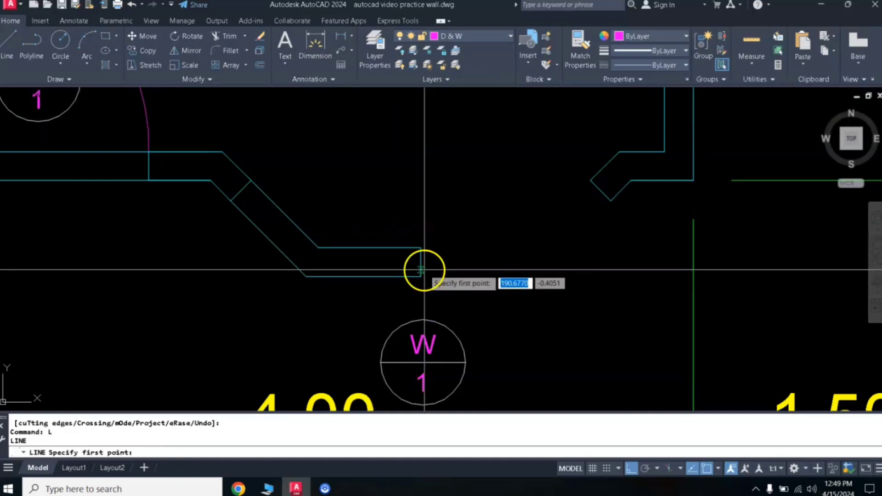
pyautogui.click(421, 262)
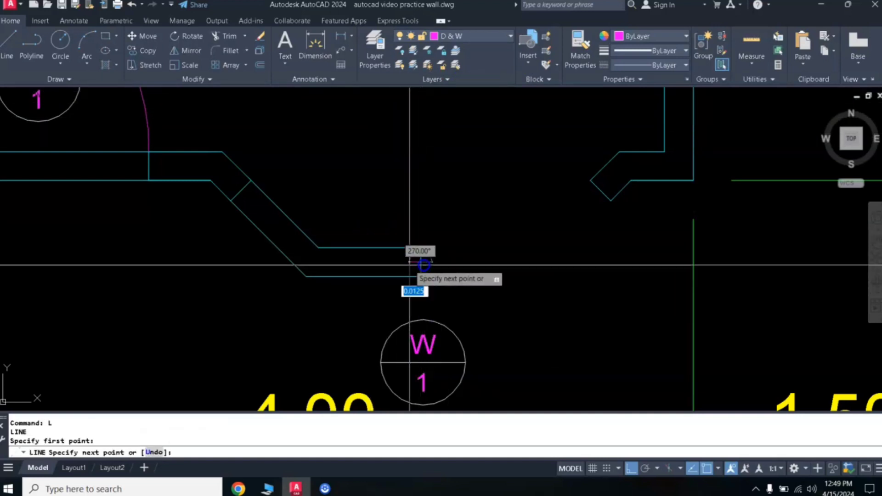
pyautogui.click(324, 266)
pyautogui.press('Return')
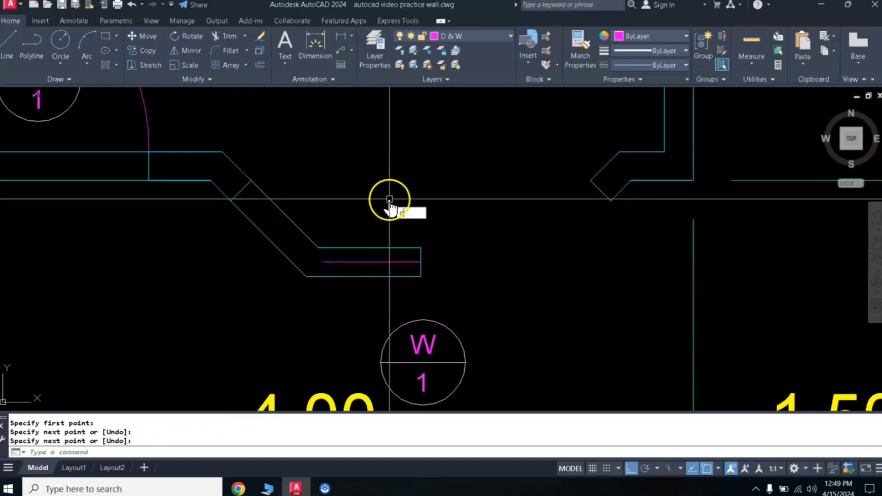
# - Offset the magenta window line 0.05 to both sides
pyautogui.write('o')
pyautogui.press('Return')
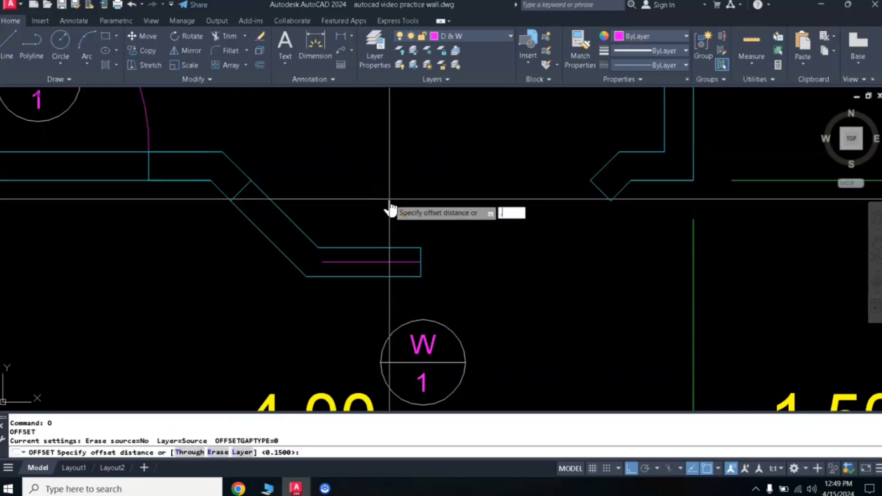
pyautogui.click(369, 262)
pyautogui.click(368, 246)
pyautogui.click(368, 262)
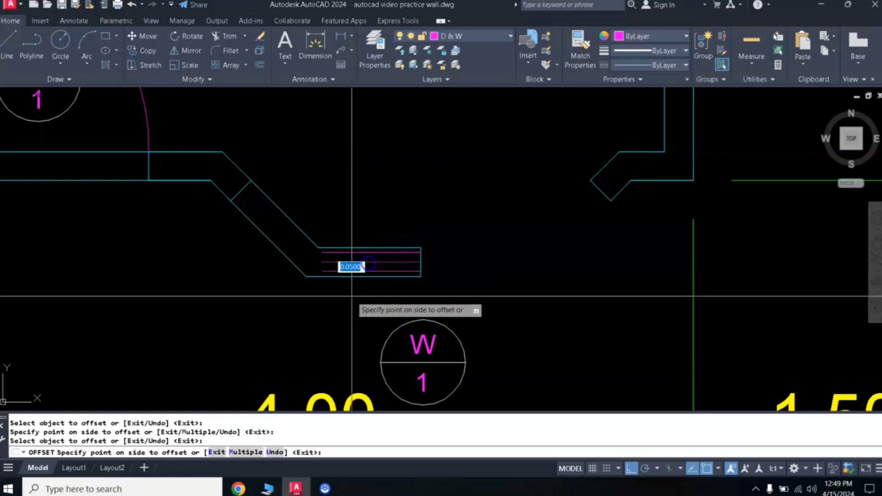
pyautogui.click(291, 292)
pyautogui.press('Return')
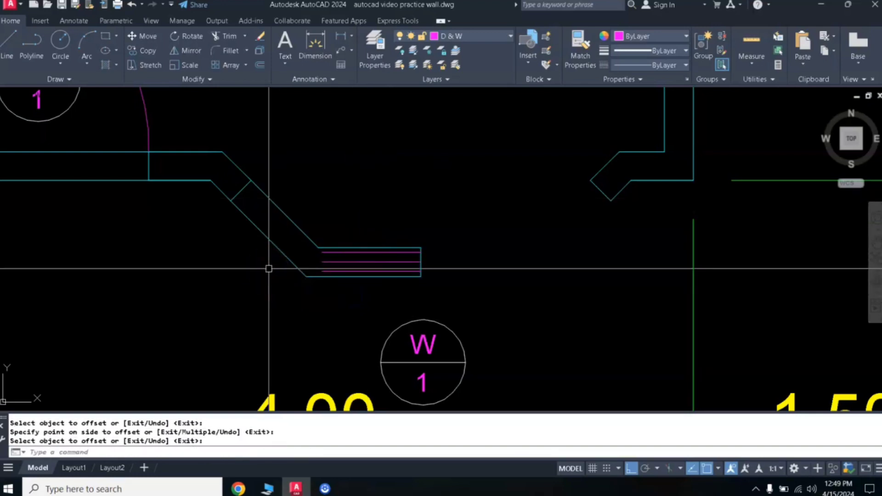
# - Copy the outer diagonal of the bay's left side from its upper end to the midpoint of the short jamb line
pyautogui.write('co')
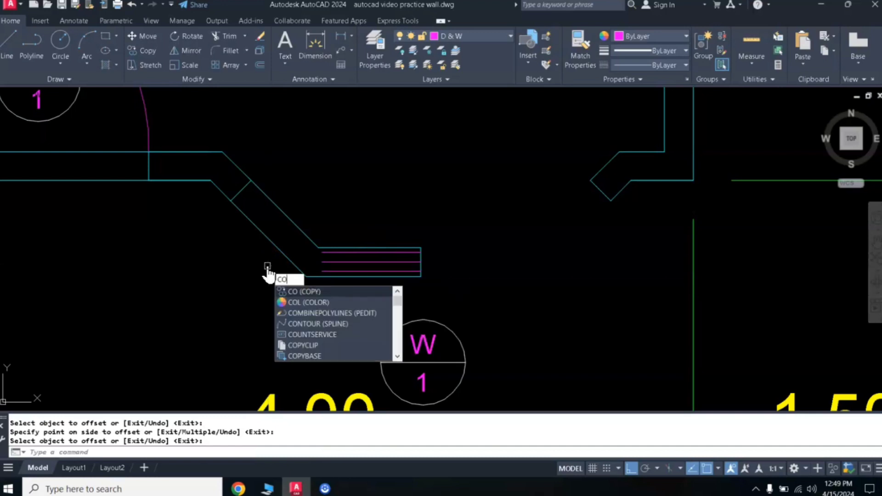
pyautogui.press('Return')
pyautogui.click(256, 228)
pyautogui.press('Return')
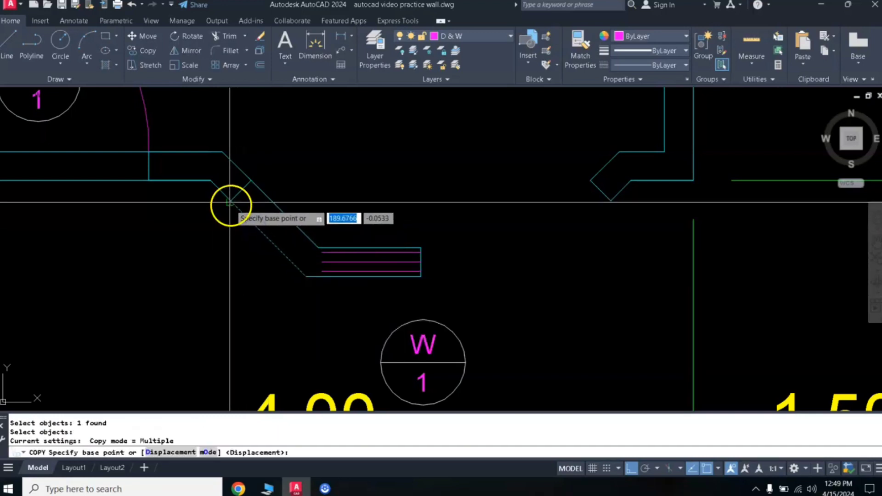
pyautogui.click(231, 201)
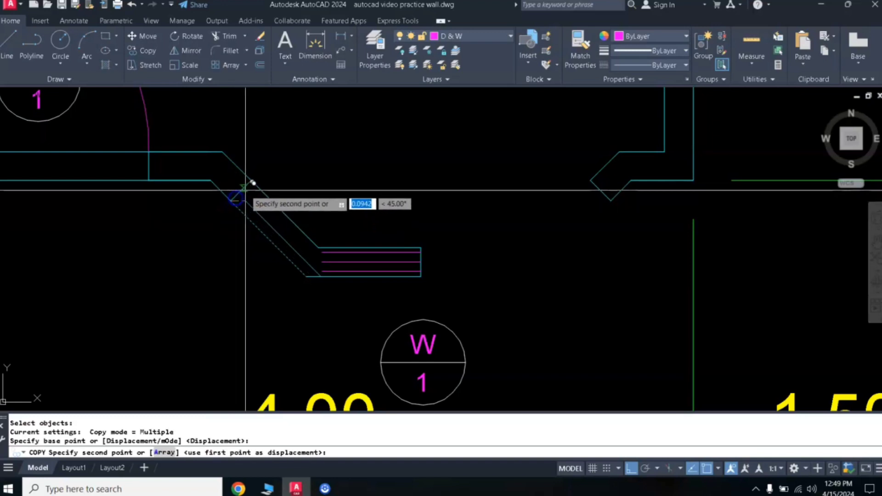
pyautogui.click(241, 191)
pyautogui.press('Return')
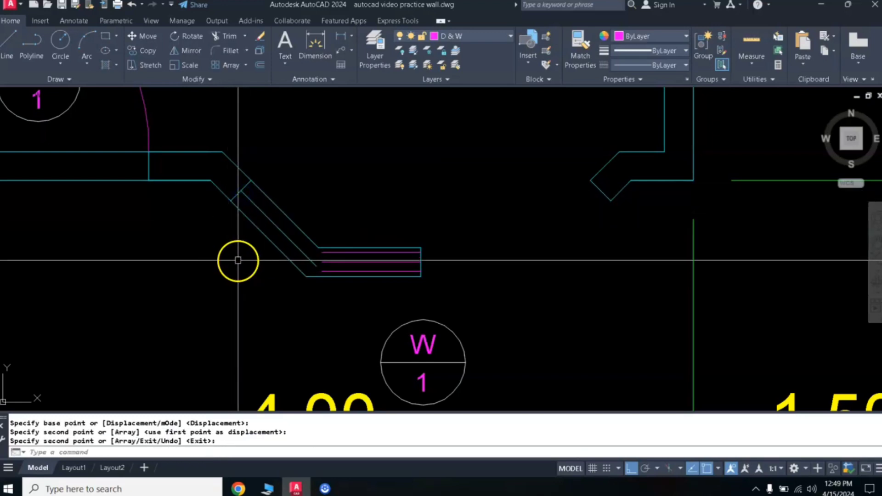
# - Offset the copied middle diagonal 0.05 to both sides
pyautogui.write('o')
pyautogui.press('Return')
pyautogui.press('Return')
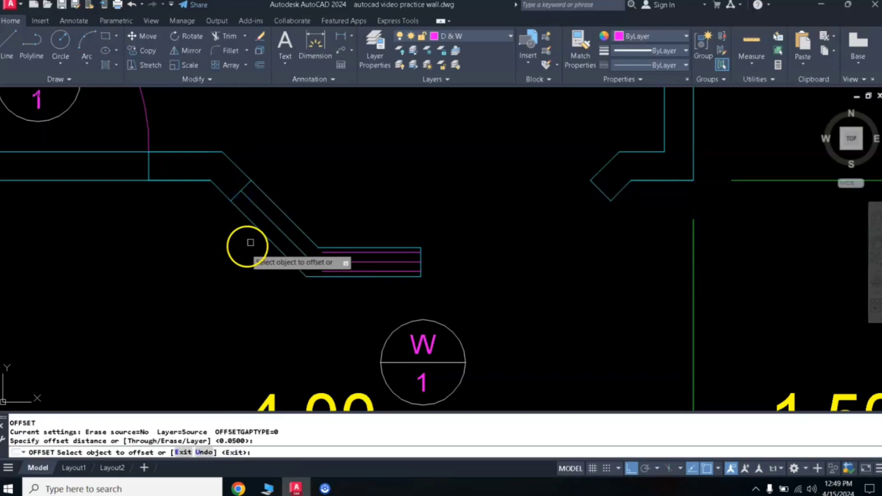
pyautogui.click(260, 214)
pyautogui.click(275, 211)
pyautogui.click(272, 221)
pyautogui.click(251, 248)
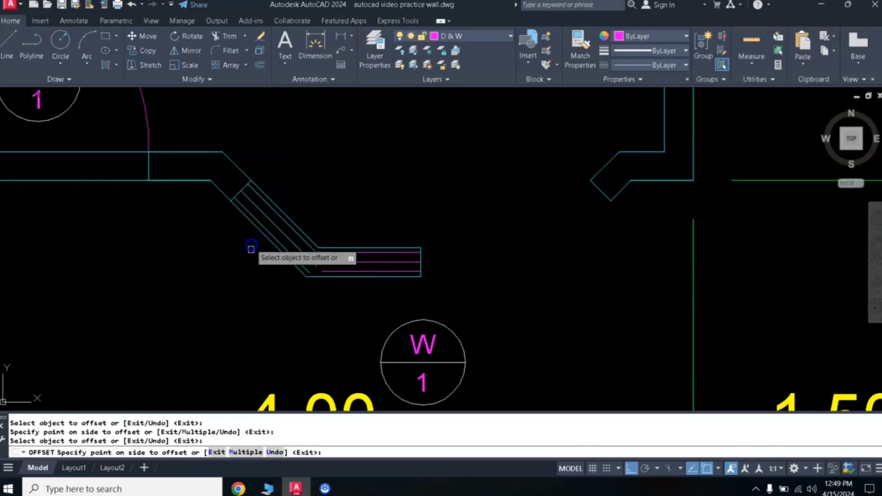
pyautogui.press('Return')
# - Match the three inner diagonal lines to the properties of the magenta horizontal window line
pyautogui.write('ma')
pyautogui.press('Return')
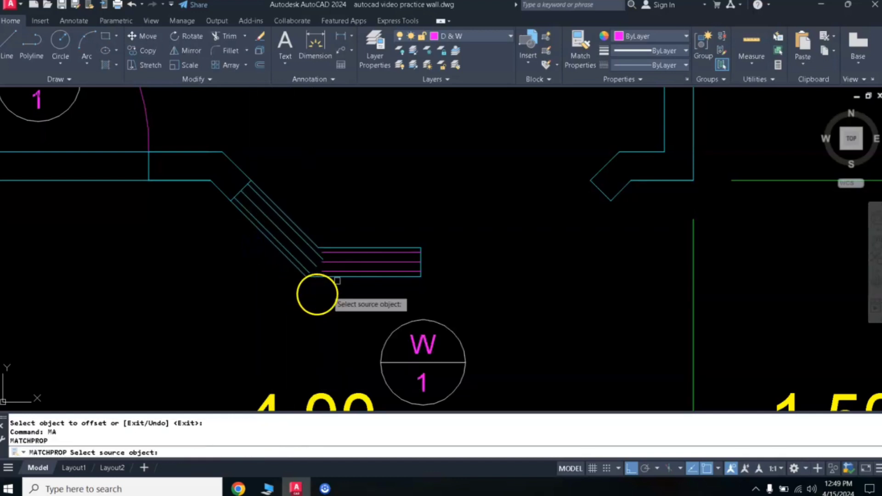
pyautogui.click(345, 254)
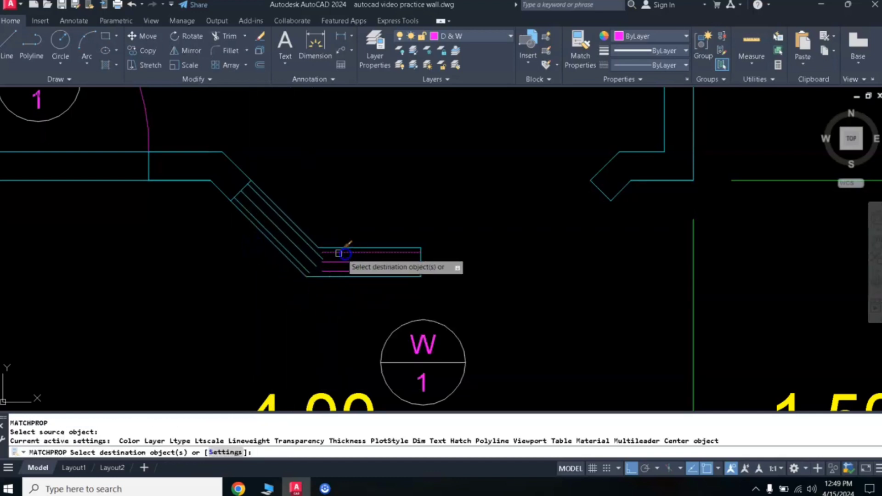
pyautogui.click(292, 236)
pyautogui.click(290, 240)
pyautogui.click(289, 250)
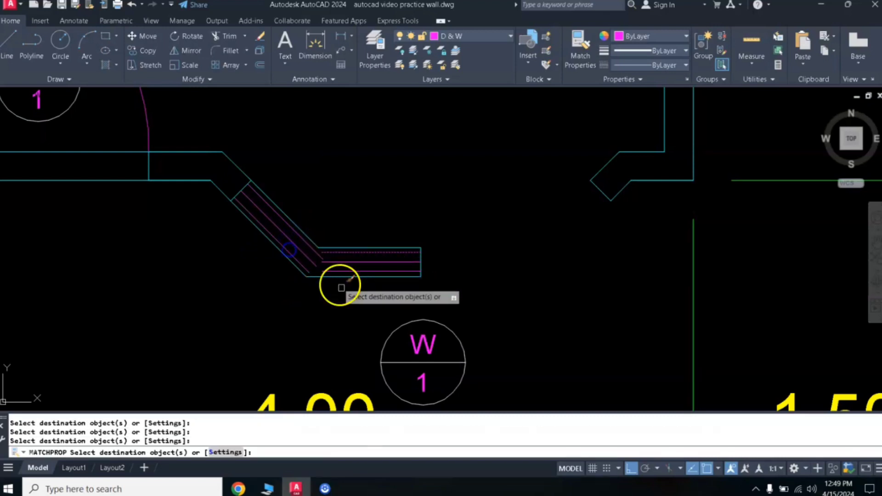
pyautogui.press('Return')
# - Fillet each of the three magenta diagonals with its matching horizontal window line into sharp corners at radius 0
pyautogui.write('F')
pyautogui.press('Return')
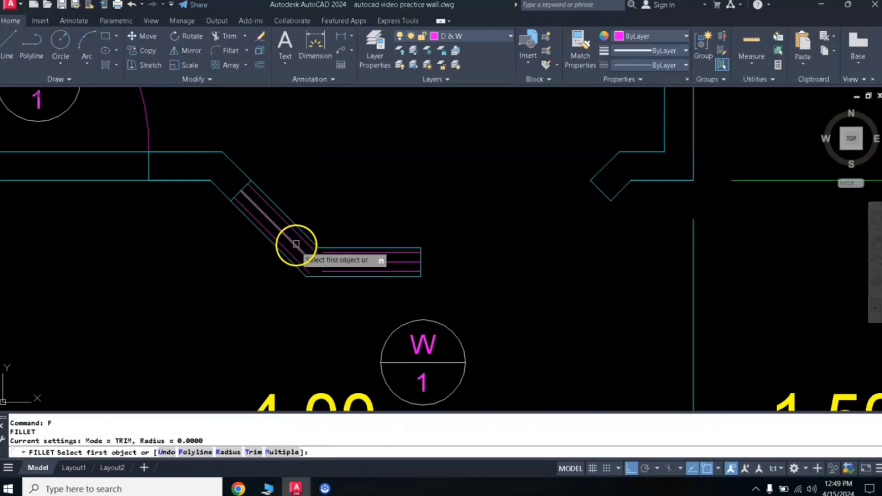
pyautogui.click(297, 237)
pyautogui.click(339, 249)
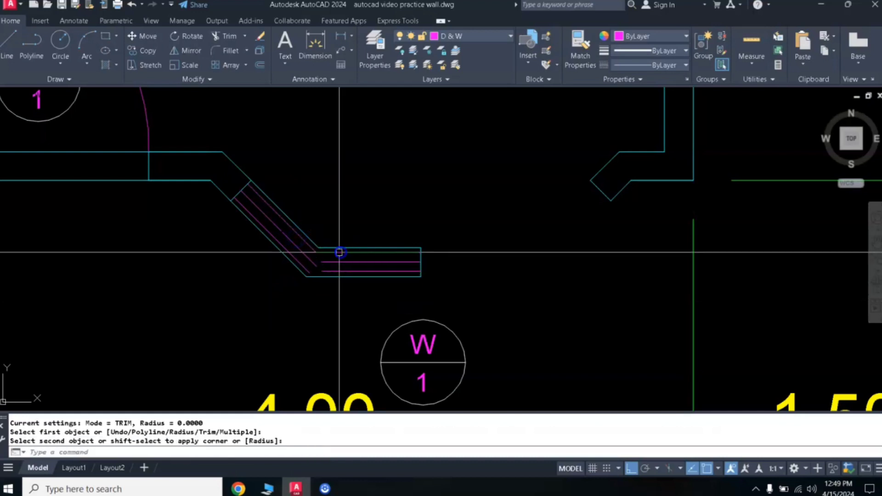
pyautogui.press('Return')
pyautogui.click(311, 257)
pyautogui.click(305, 253)
pyautogui.press('Return')
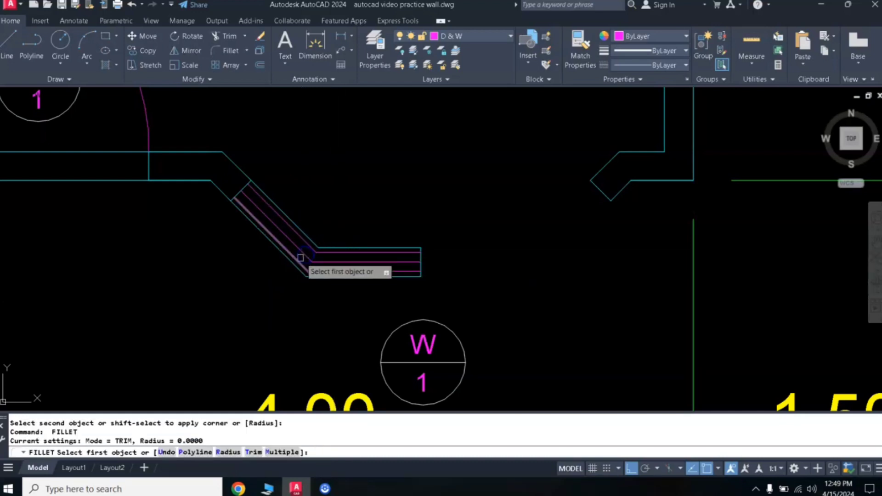
pyautogui.click(298, 257)
pyautogui.click(346, 273)
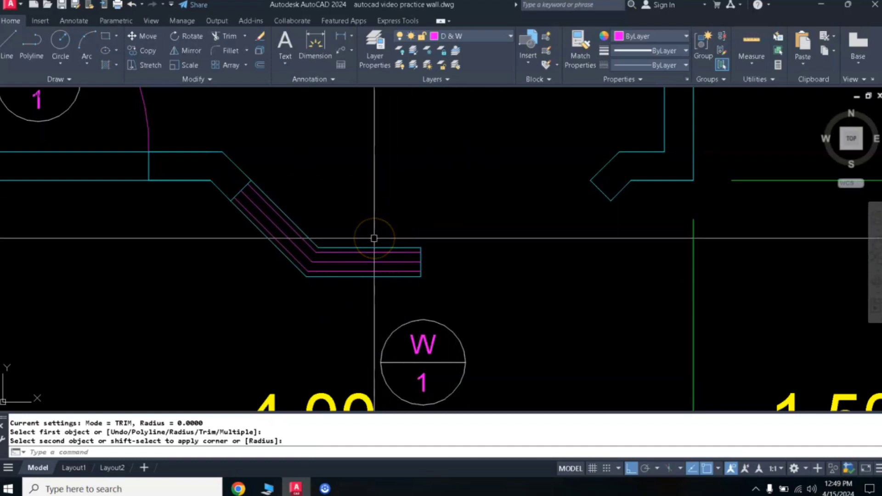
# - Match the short vertical centre line of the bay to the properties of the magenta window line
pyautogui.write('ma')
pyautogui.press('Return')
pyautogui.click(387, 261)
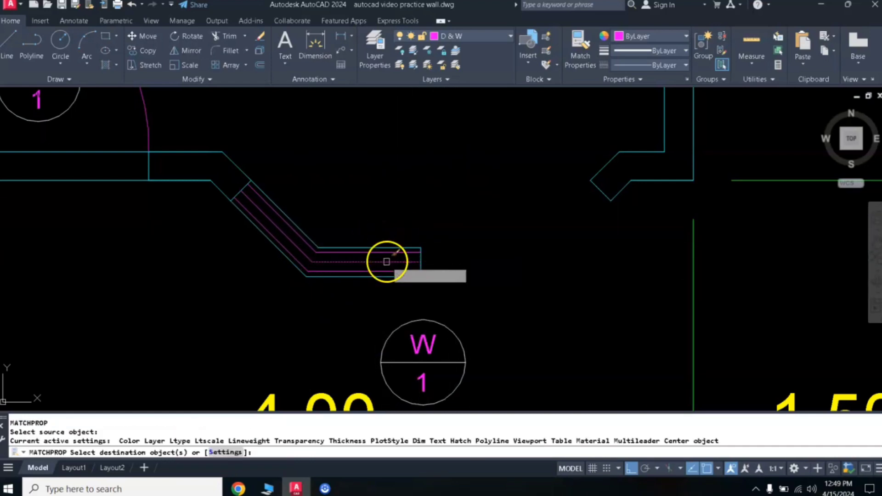
pyautogui.click(402, 233)
pyautogui.click(440, 289)
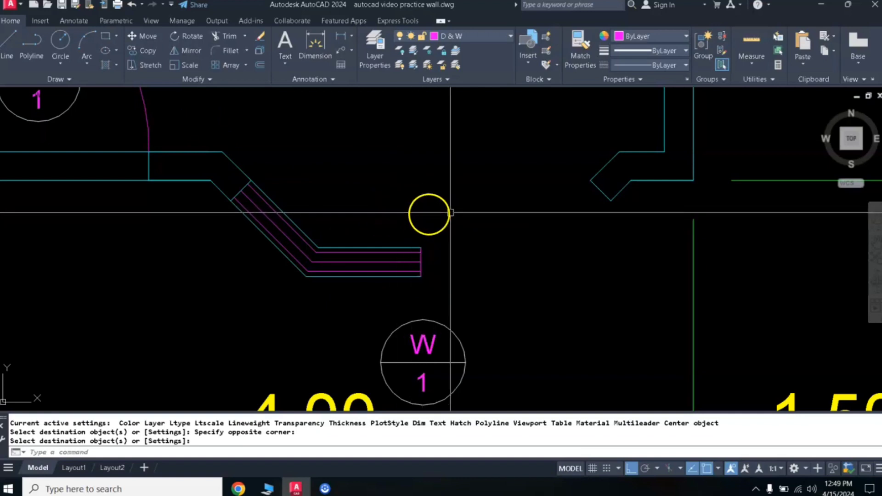
# - Mirror the left half of the bay window about its vertical centre line, keeping the source objects
pyautogui.click(448, 213)
pyautogui.click(274, 281)
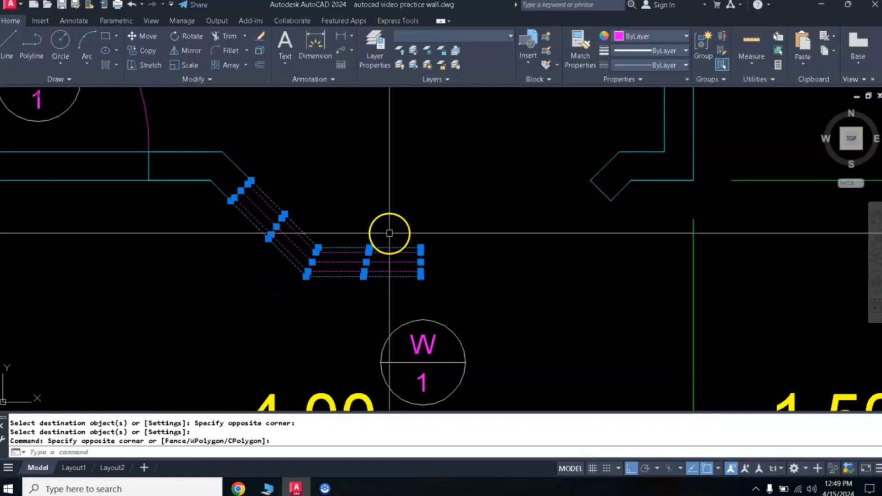
pyautogui.write('i')
pyautogui.press('Return')
pyautogui.click(421, 251)
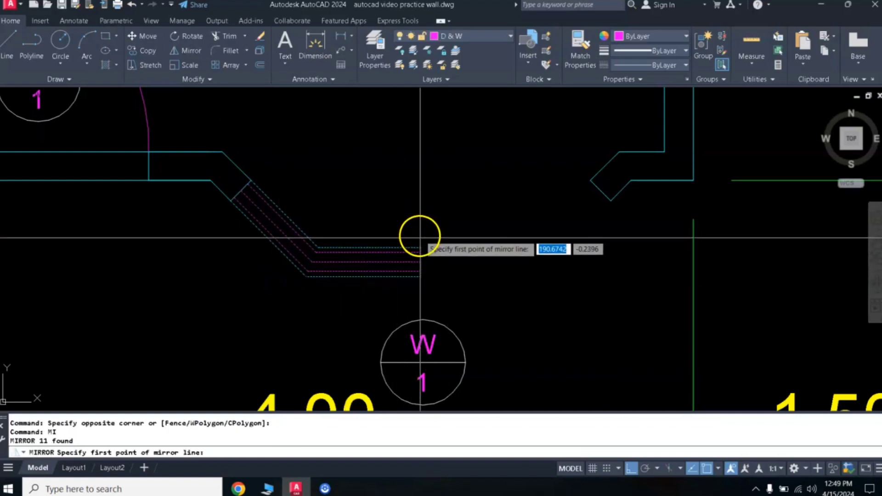
pyautogui.click(420, 186)
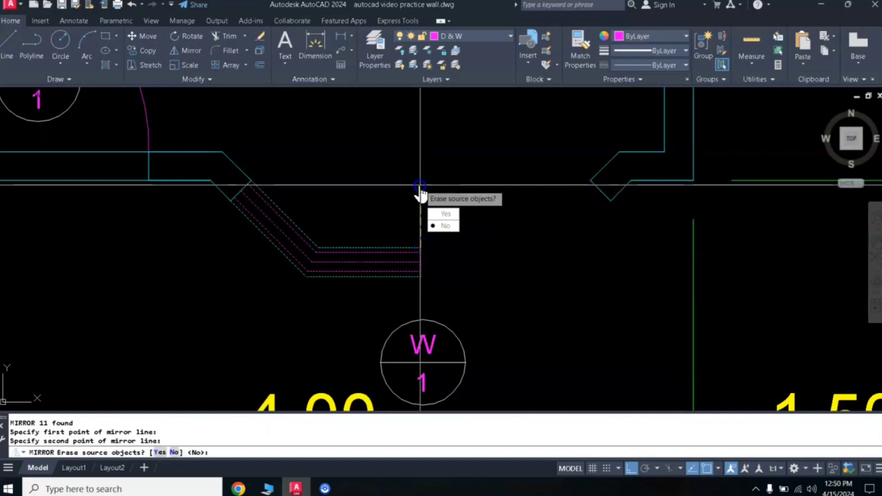
pyautogui.press('Return')
# - Examine bay window W1 up close and in relation to door D1, window W2 and the surrounding plan
pyautogui.scroll(-3, 377, 177)
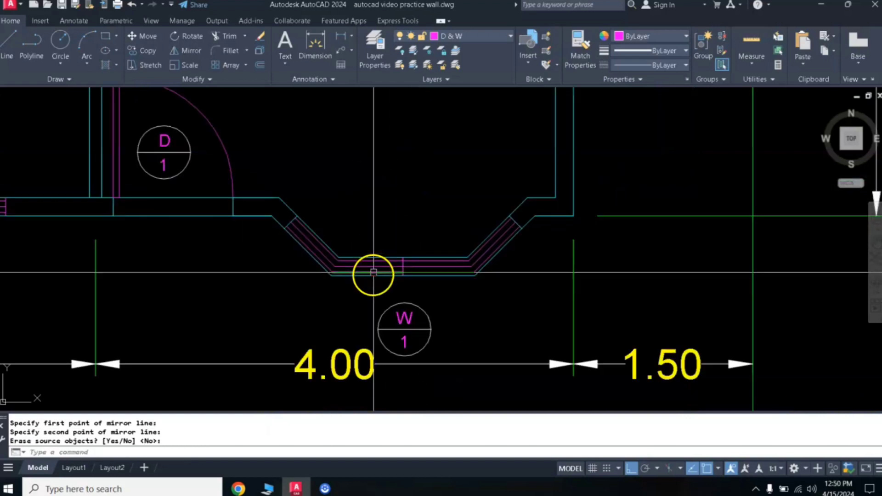
pyautogui.moveTo(368, 214); pyautogui.dragTo(491, 199, button='middle')
pyautogui.scroll(2, 559, 261)
pyautogui.scroll(-3, 556, 219)
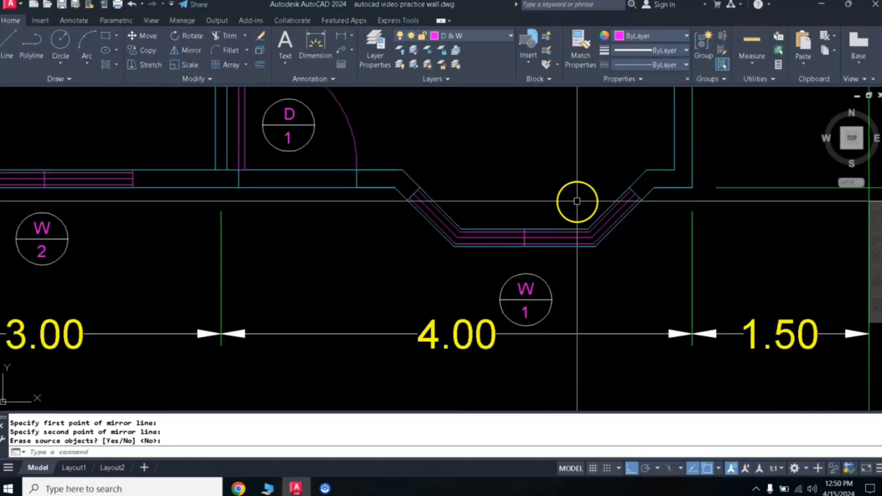
pyautogui.moveTo(574, 202)
pyautogui.mouseDown(button='middle')
pyautogui.moveTo(492, 250)
pyautogui.moveTo(481, 275)
pyautogui.mouseUp(button='middle')
pyautogui.scroll(4, 430, 293)
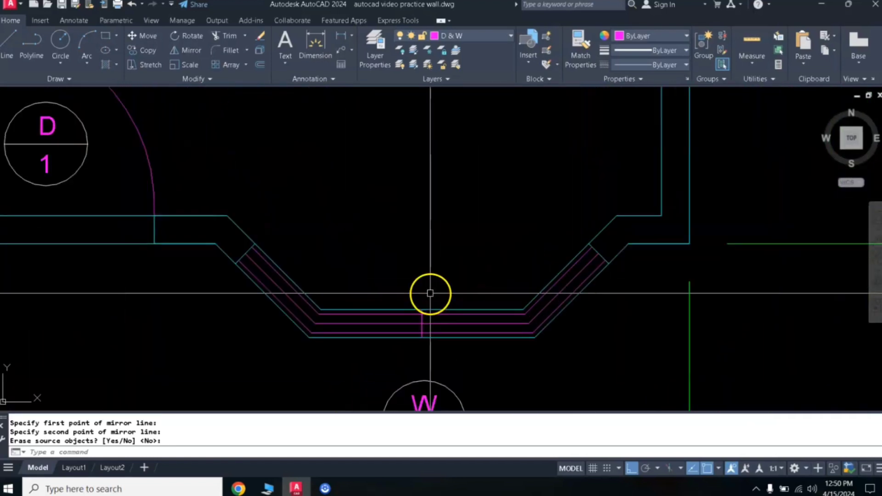
pyautogui.scroll(-4, 430, 268)
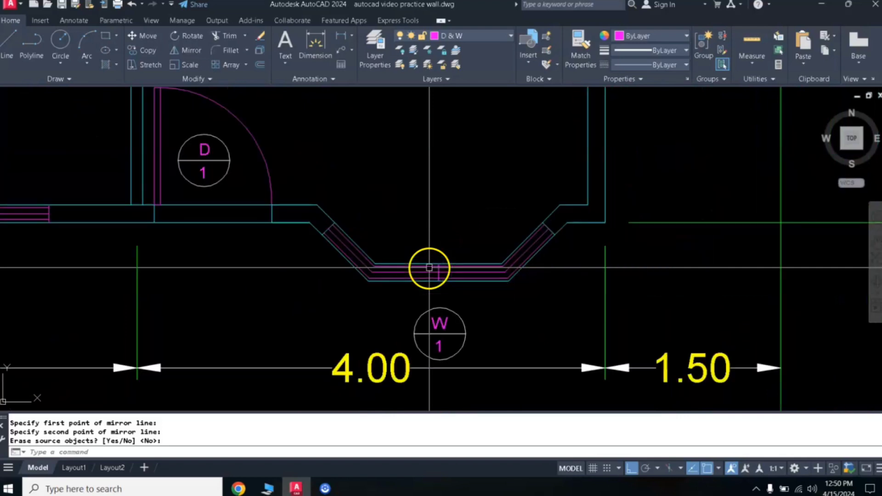
pyautogui.moveTo(400, 205)
pyautogui.mouseDown(button='middle')
pyautogui.moveTo(548, 232)
pyautogui.moveTo(454, 262)
pyautogui.mouseUp(button='middle')
pyautogui.scroll(-2, 529, 203)
pyautogui.scroll(1, 449, 275)
pyautogui.scroll(2, 445, 292)
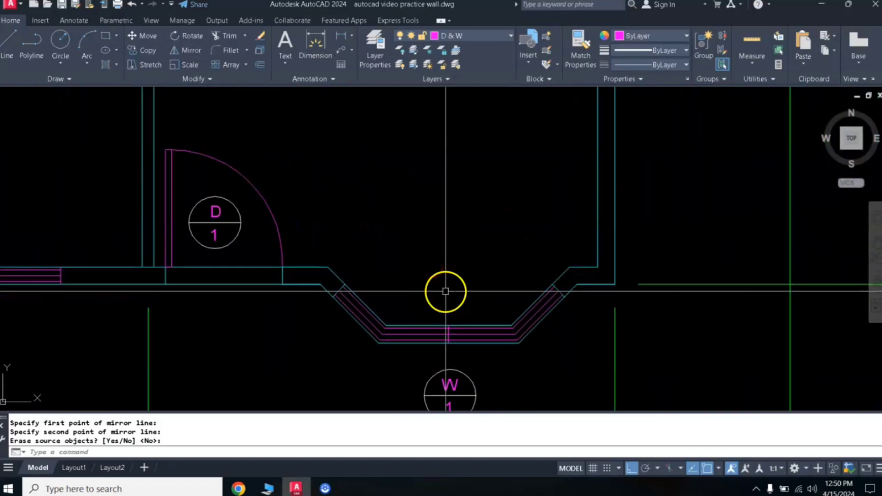
pyautogui.scroll(-5, 429, 278)
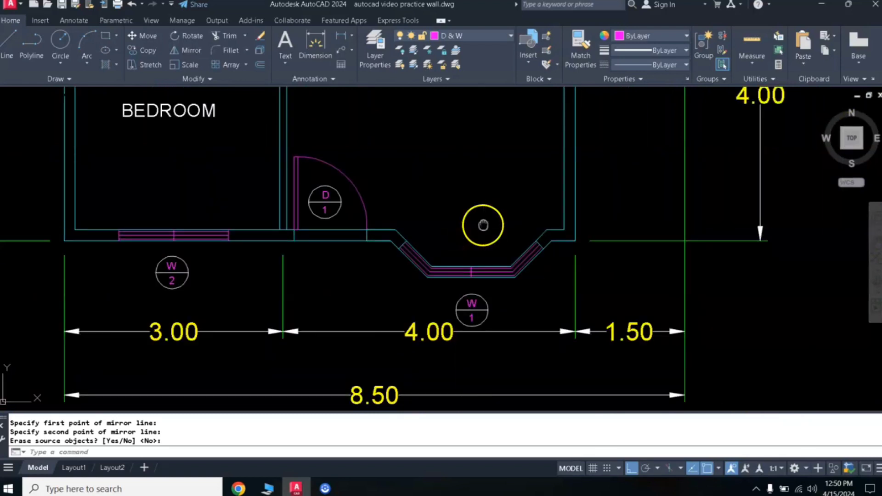
pyautogui.moveTo(464, 253); pyautogui.dragTo(398, 285, button='middle')
pyautogui.scroll(2, 398, 284)
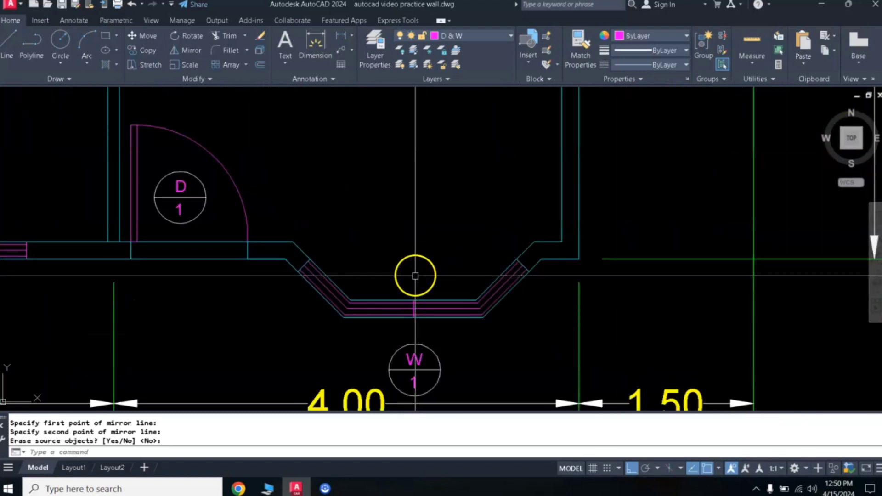
pyautogui.scroll(3, 416, 276)
pyautogui.scroll(-2, 414, 276)
pyautogui.moveTo(414, 276); pyautogui.dragTo(503, 221, button='middle')
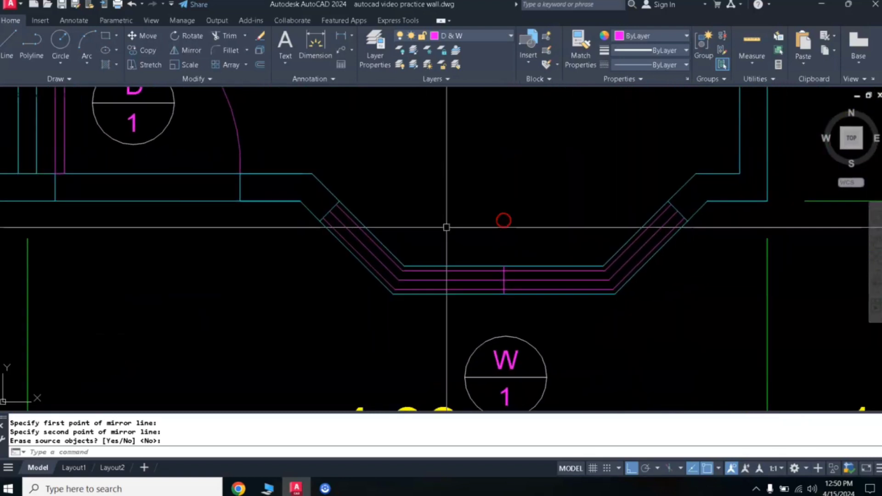
pyautogui.scroll(-5, 447, 227)
pyautogui.moveTo(406, 194)
pyautogui.mouseDown(button='middle')
pyautogui.moveTo(349, 246)
pyautogui.moveTo(335, 294)
pyautogui.moveTo(431, 267)
pyautogui.mouseUp(button='middle')
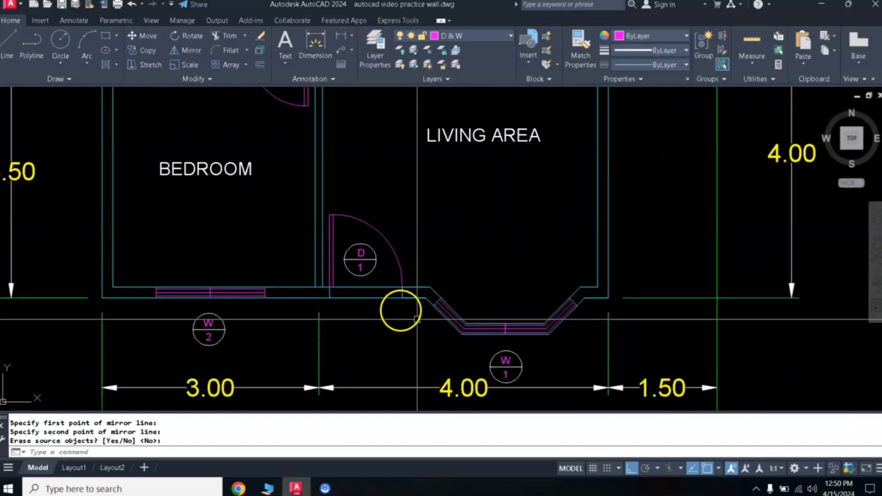
pyautogui.moveTo(417, 320)
pyautogui.mouseDown(button='middle')
pyautogui.moveTo(410, 268)
pyautogui.moveTo(452, 230)
pyautogui.mouseUp(button='middle')
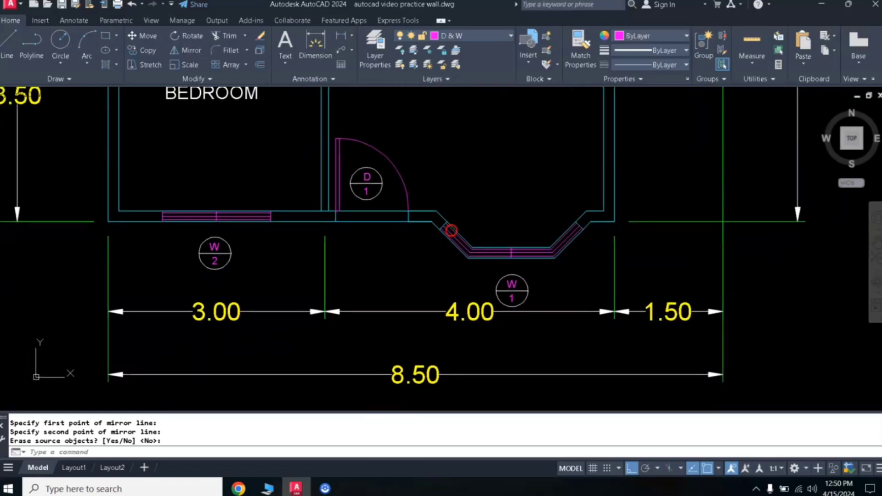